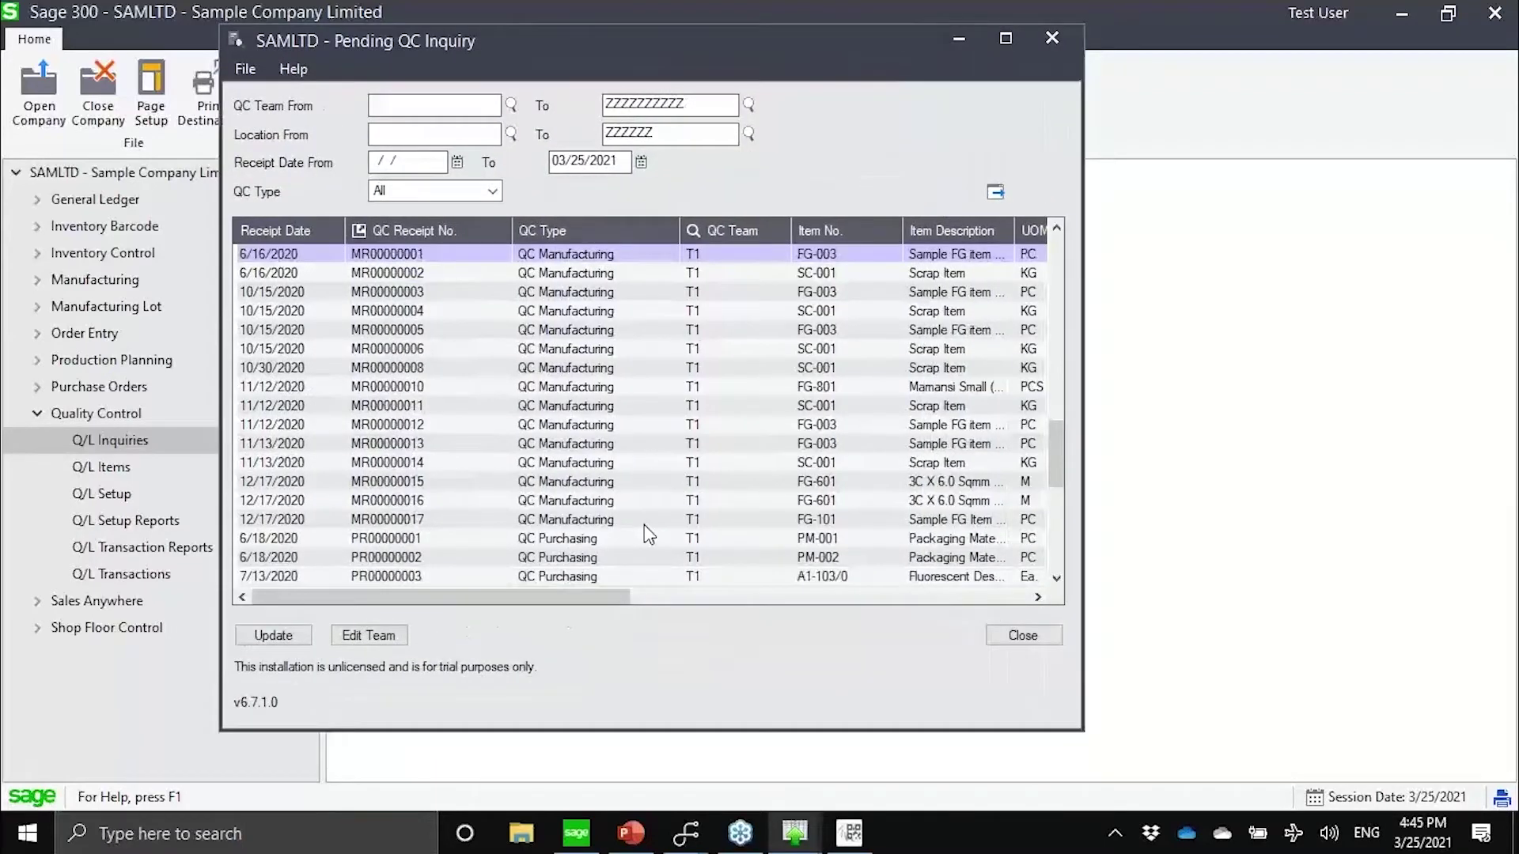
- Browse the pending QC inquiry list, reviewing the manufacturing and purchasing receipts with their teams and items
key("Down")
key("Down")
key("Down")
key("Down")
key("Down")
key("Down")
key("Down")
key("Down")
key("Down")
key("Down")
key("Down")
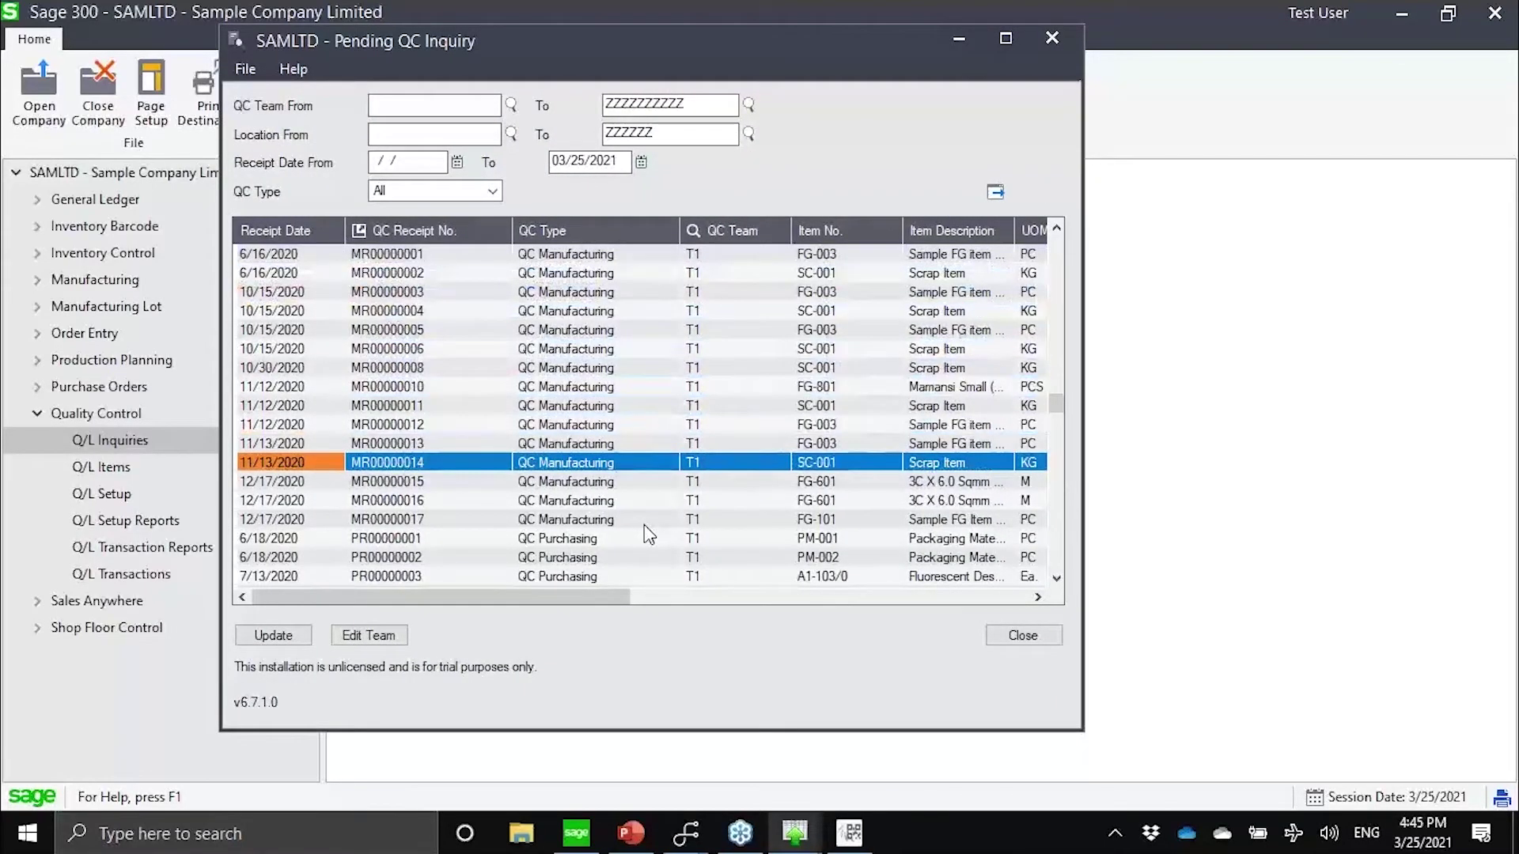
key("Down")
key("Down")
key("Down")
key("Down")
key("Down")
key("Down")
key("Down")
key("Down")
key("Down")
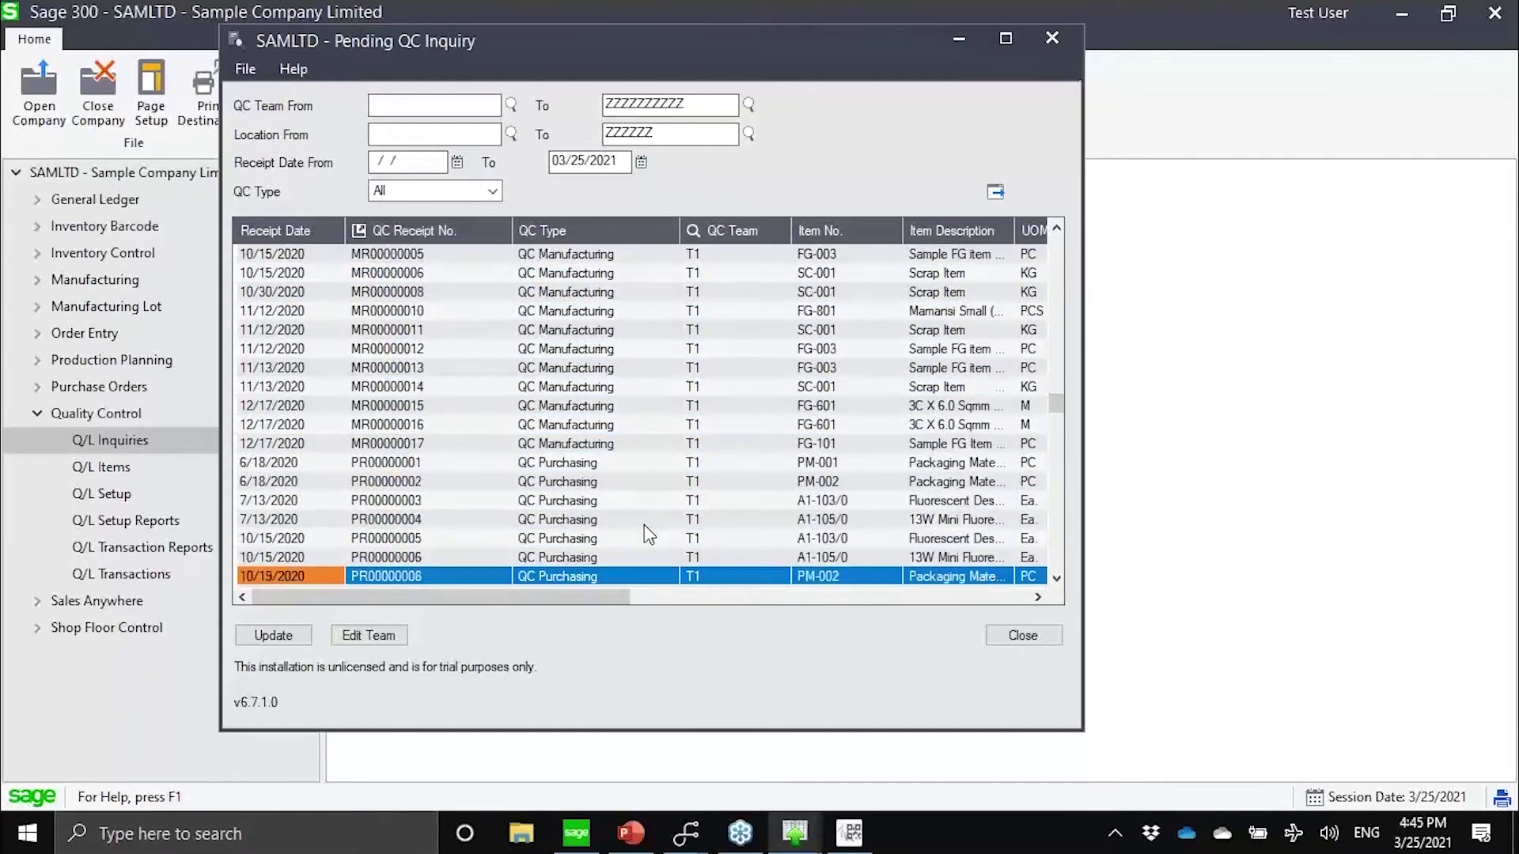
key("Down")
key("Down")
key("Down")
key("Down")
key("Down")
key("Down")
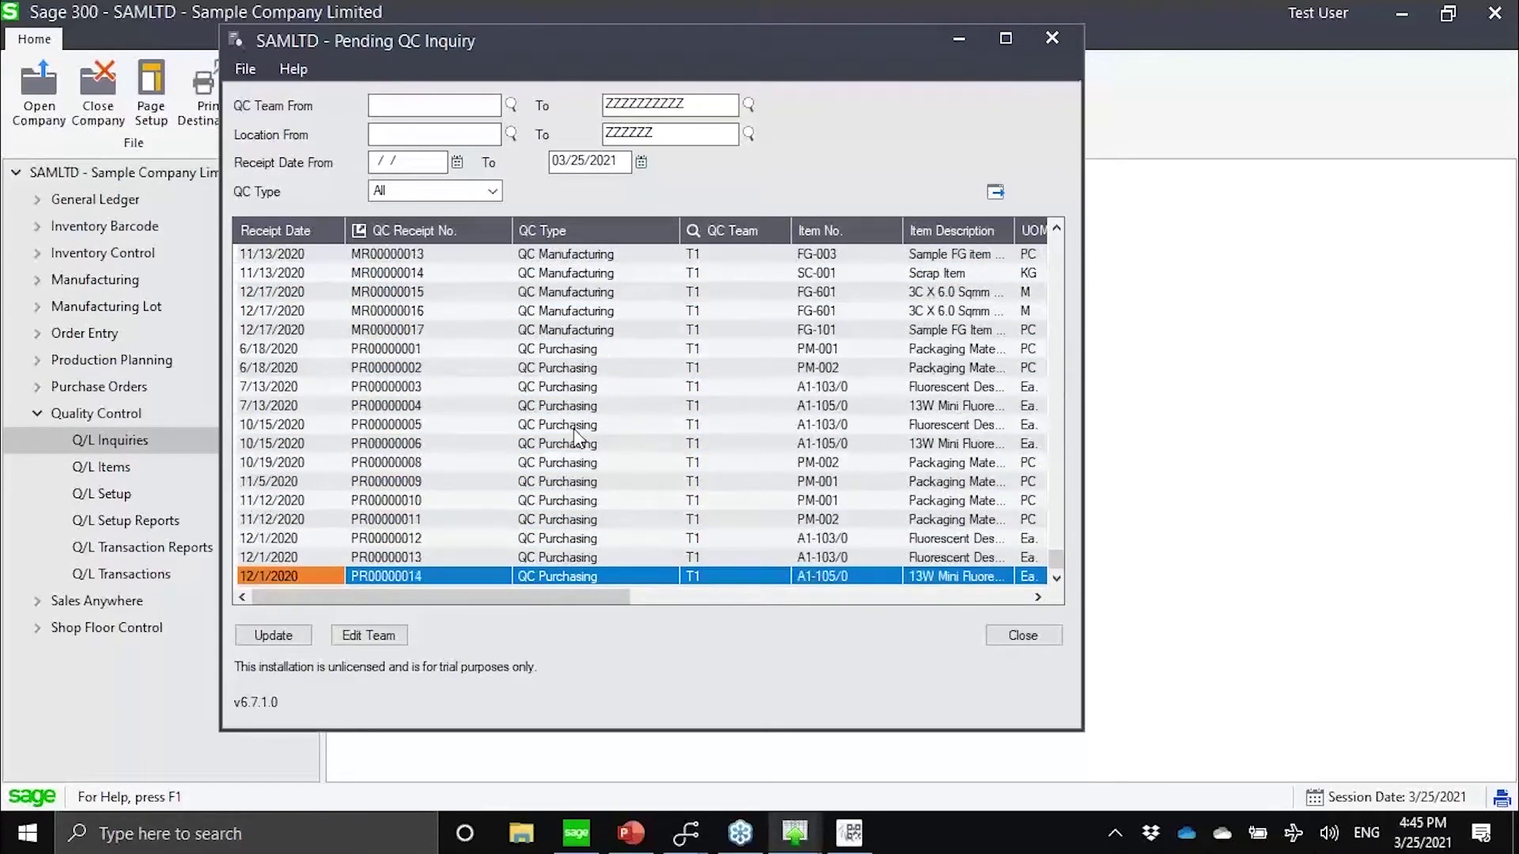
key("Up")
key("Up")
key("Up")
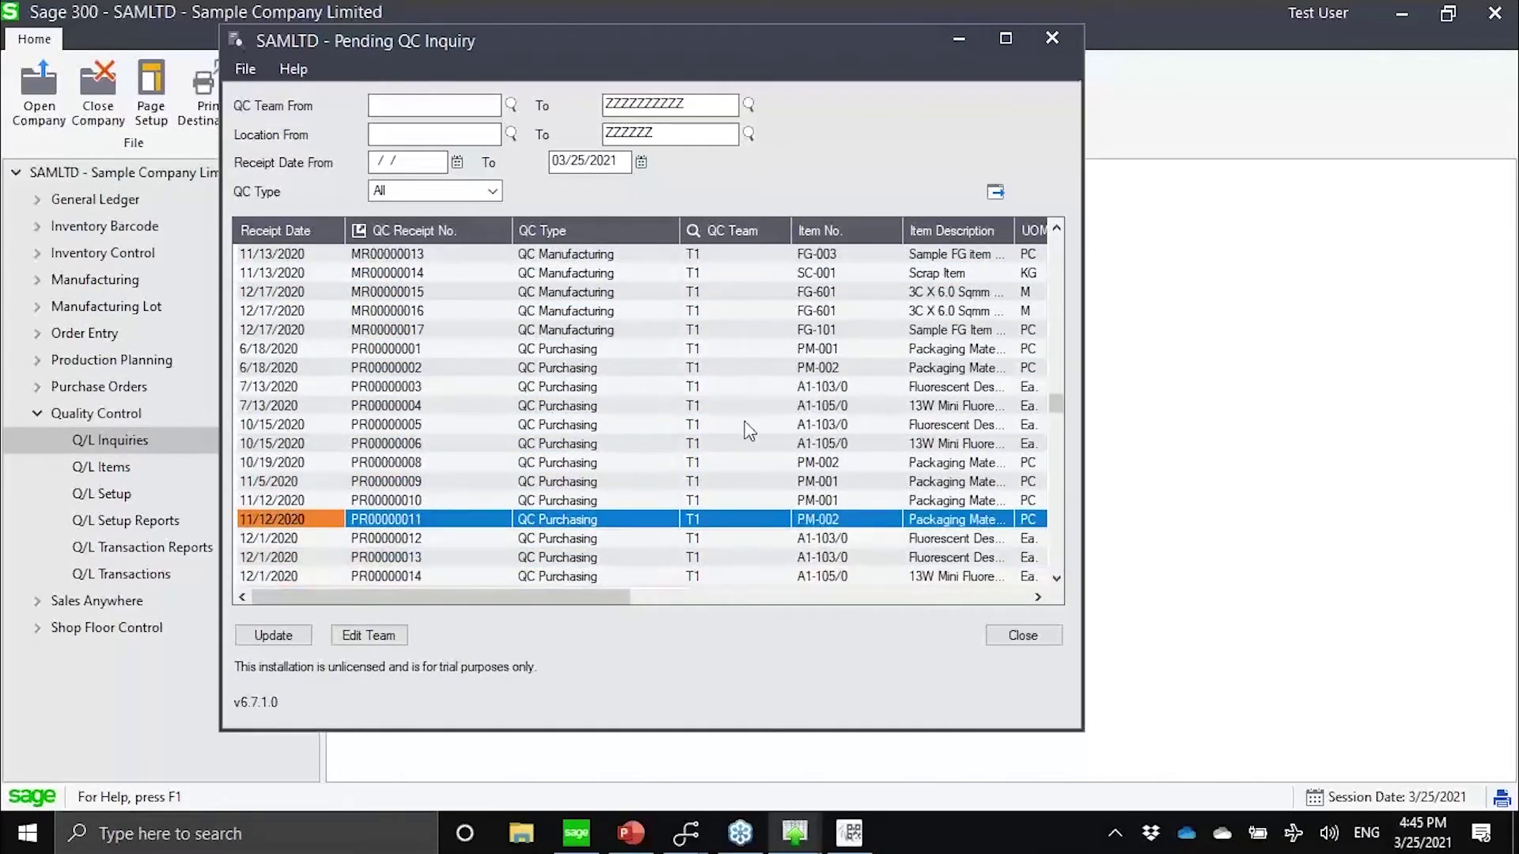
left_click(726, 425)
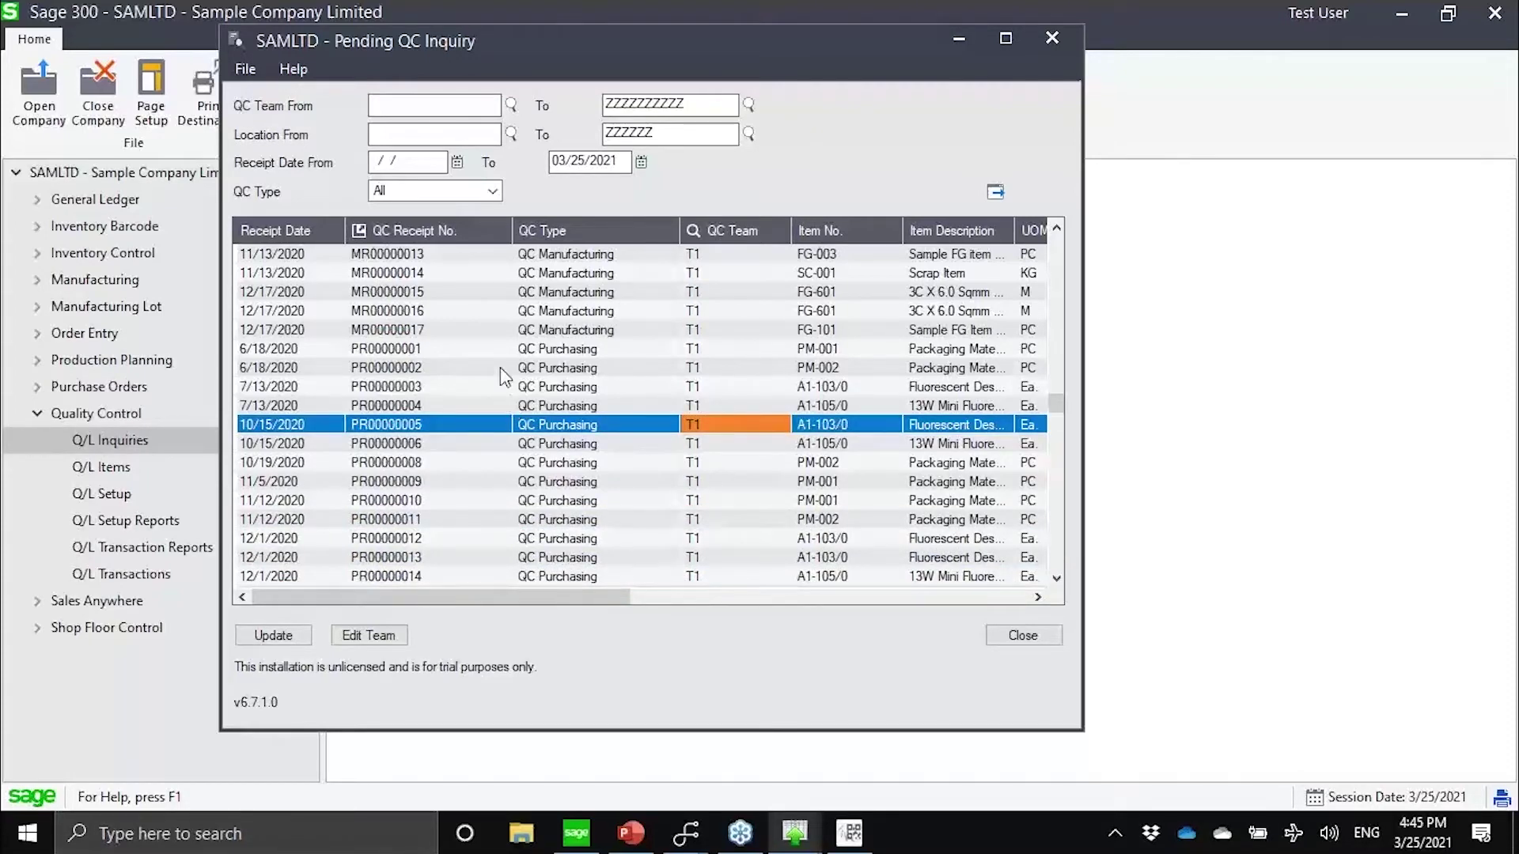
left_click(334, 576)
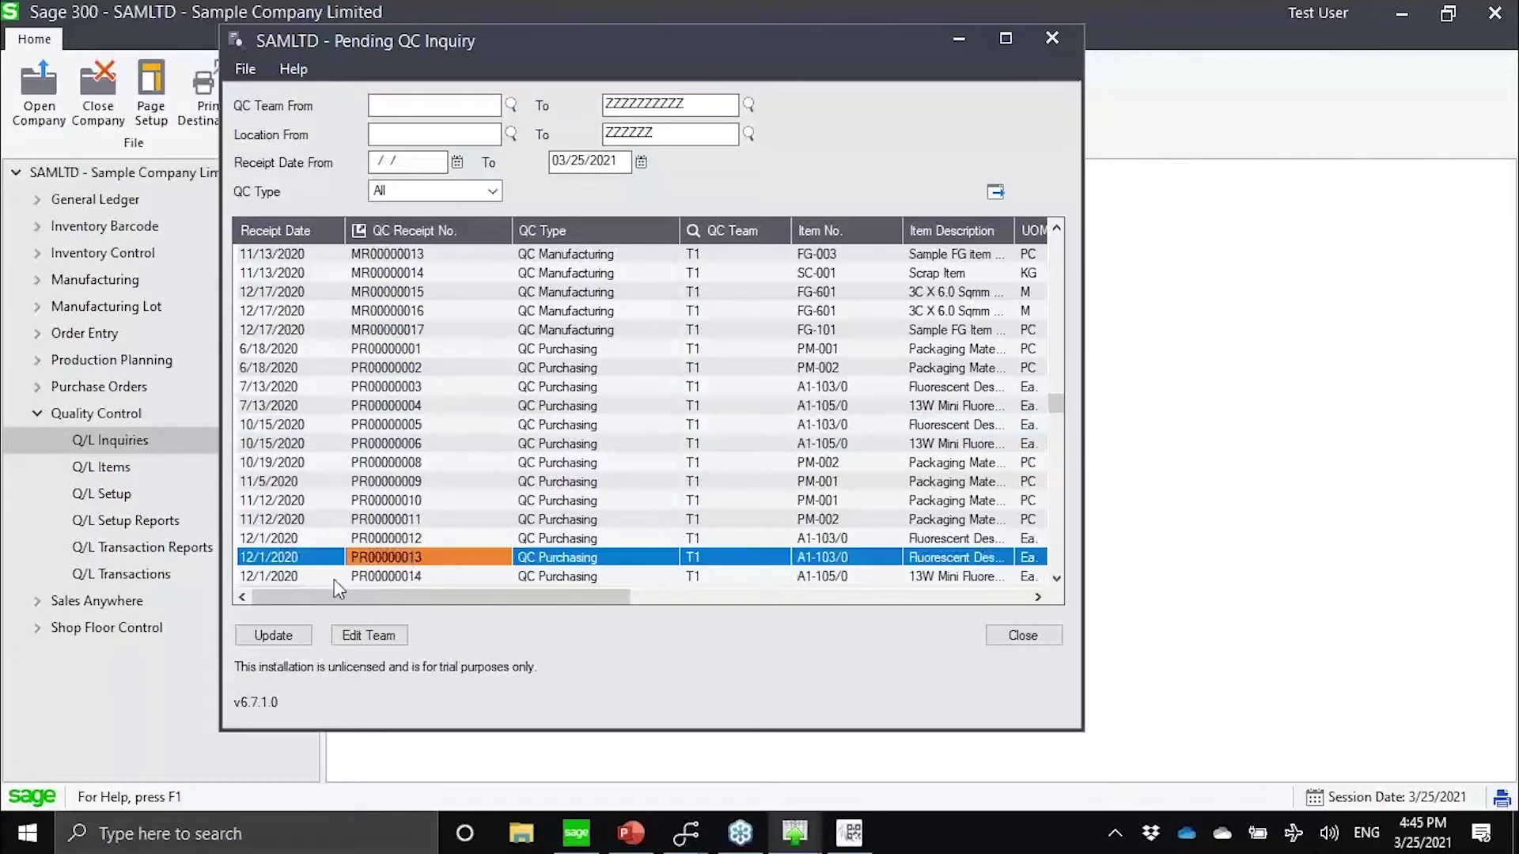
- Open a new QC Purchasing transaction from Quality Control and load QC receipt PR00000014 into it
left_click(133, 415)
left_click(416, 381)
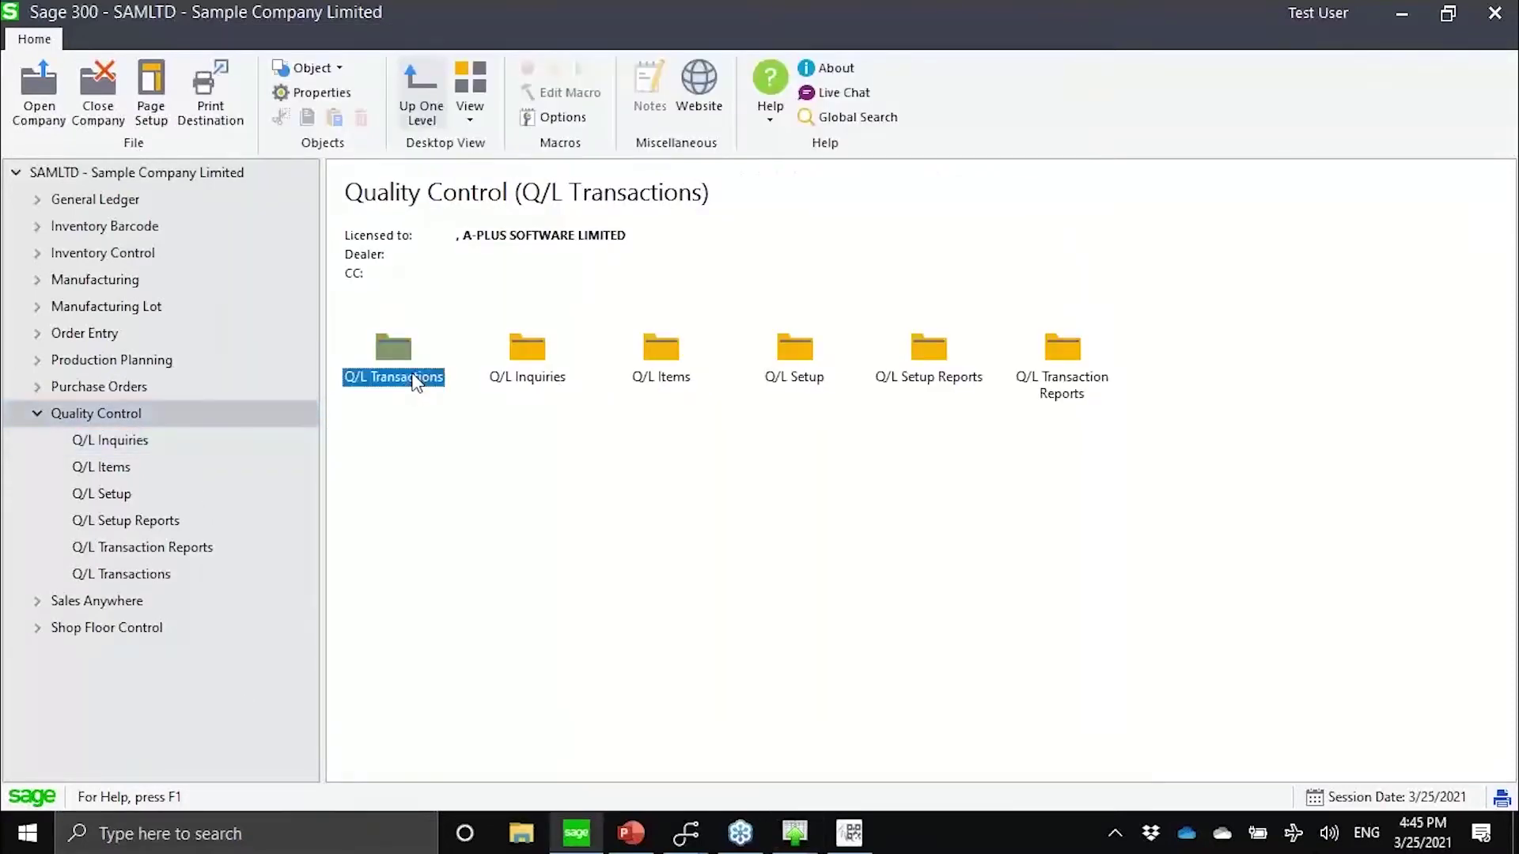
double_click(416, 380)
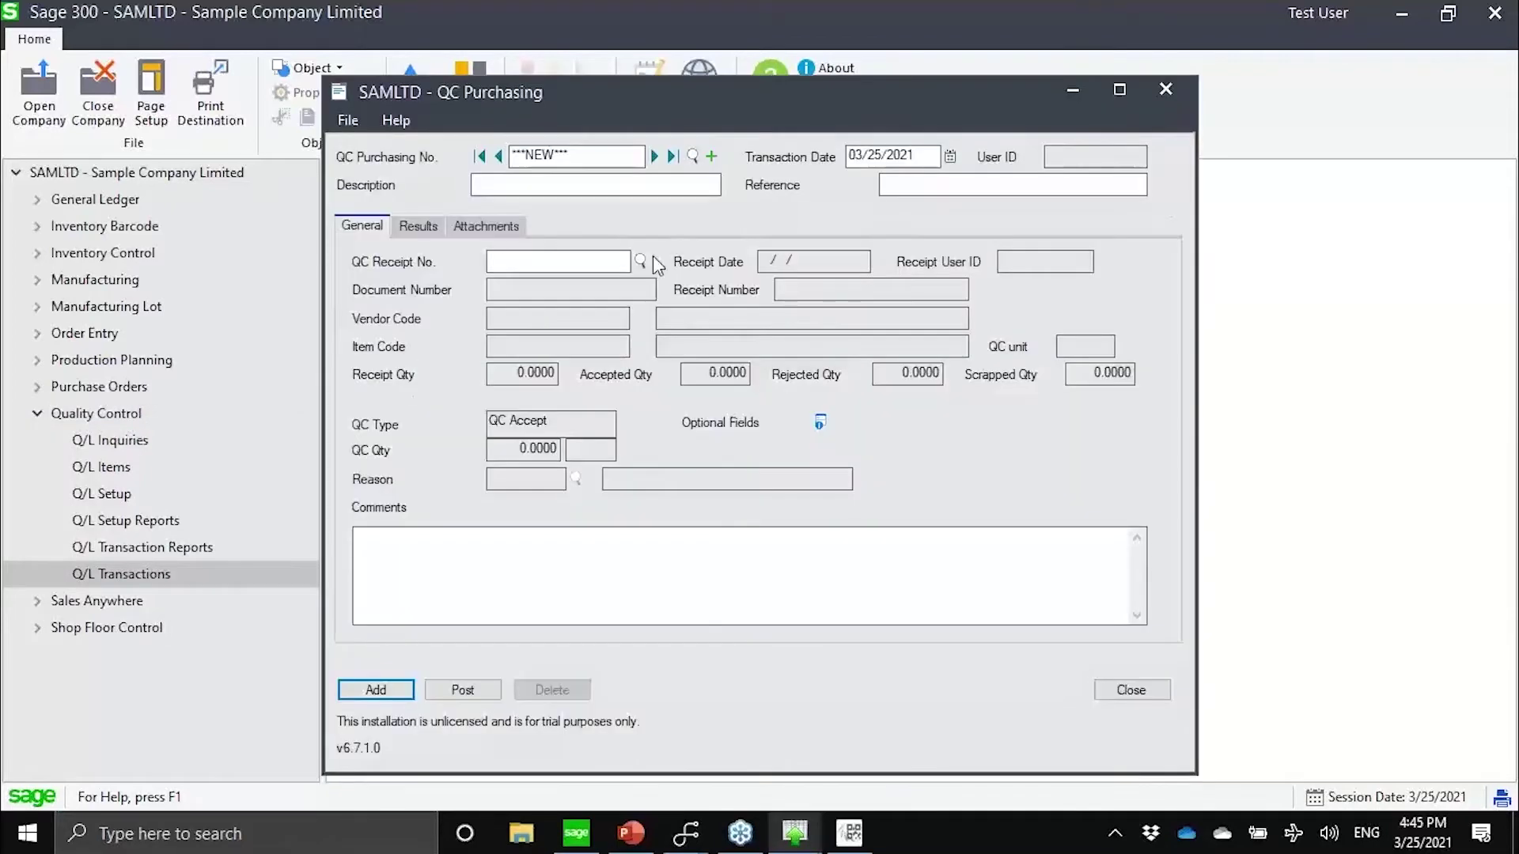
left_click(643, 261)
scroll(639, 360, "down", 5)
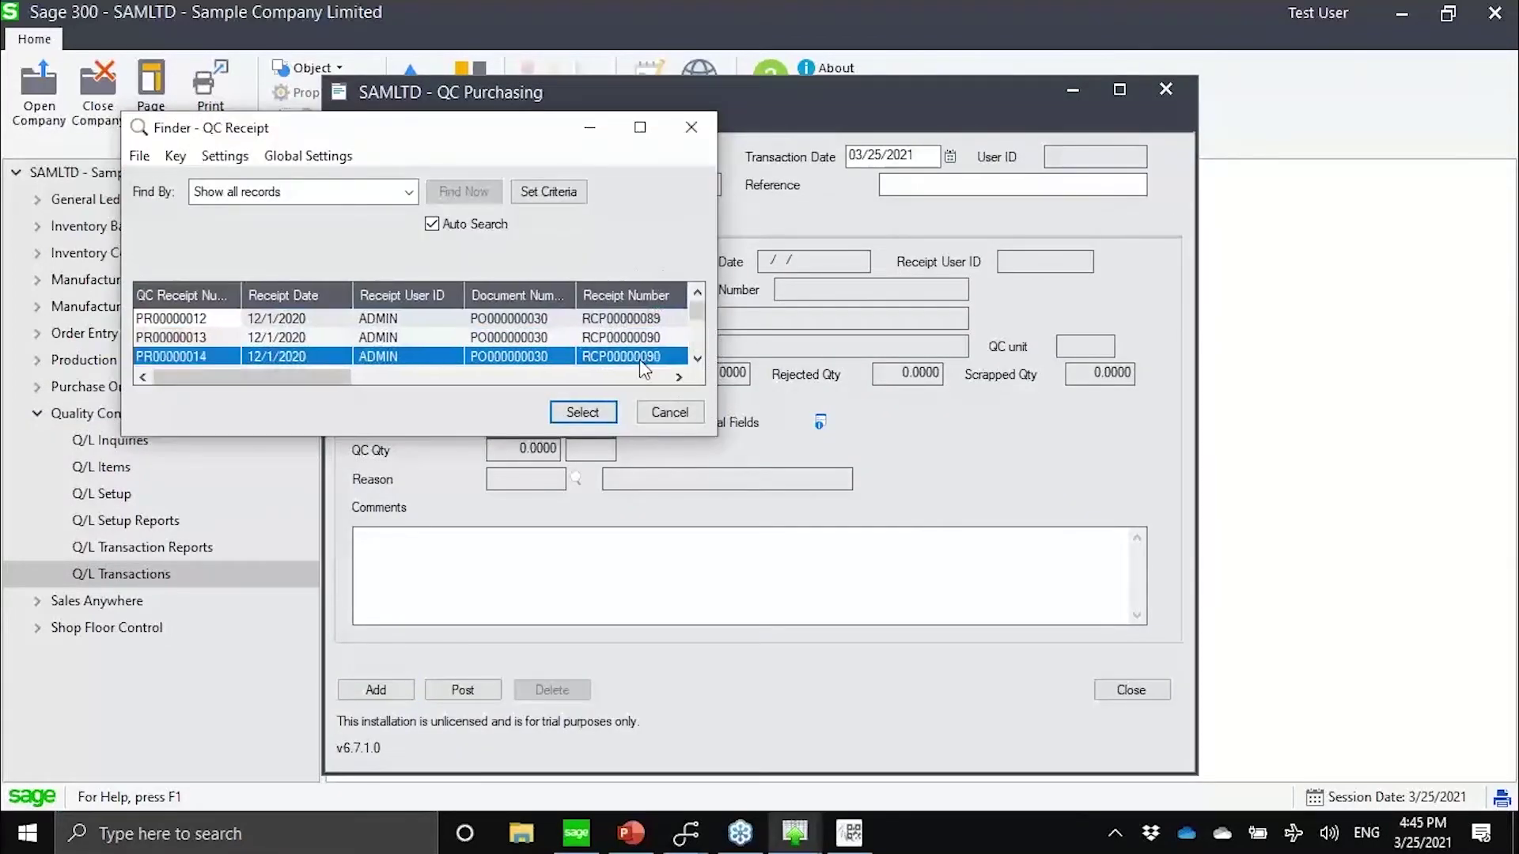
double_click(639, 356)
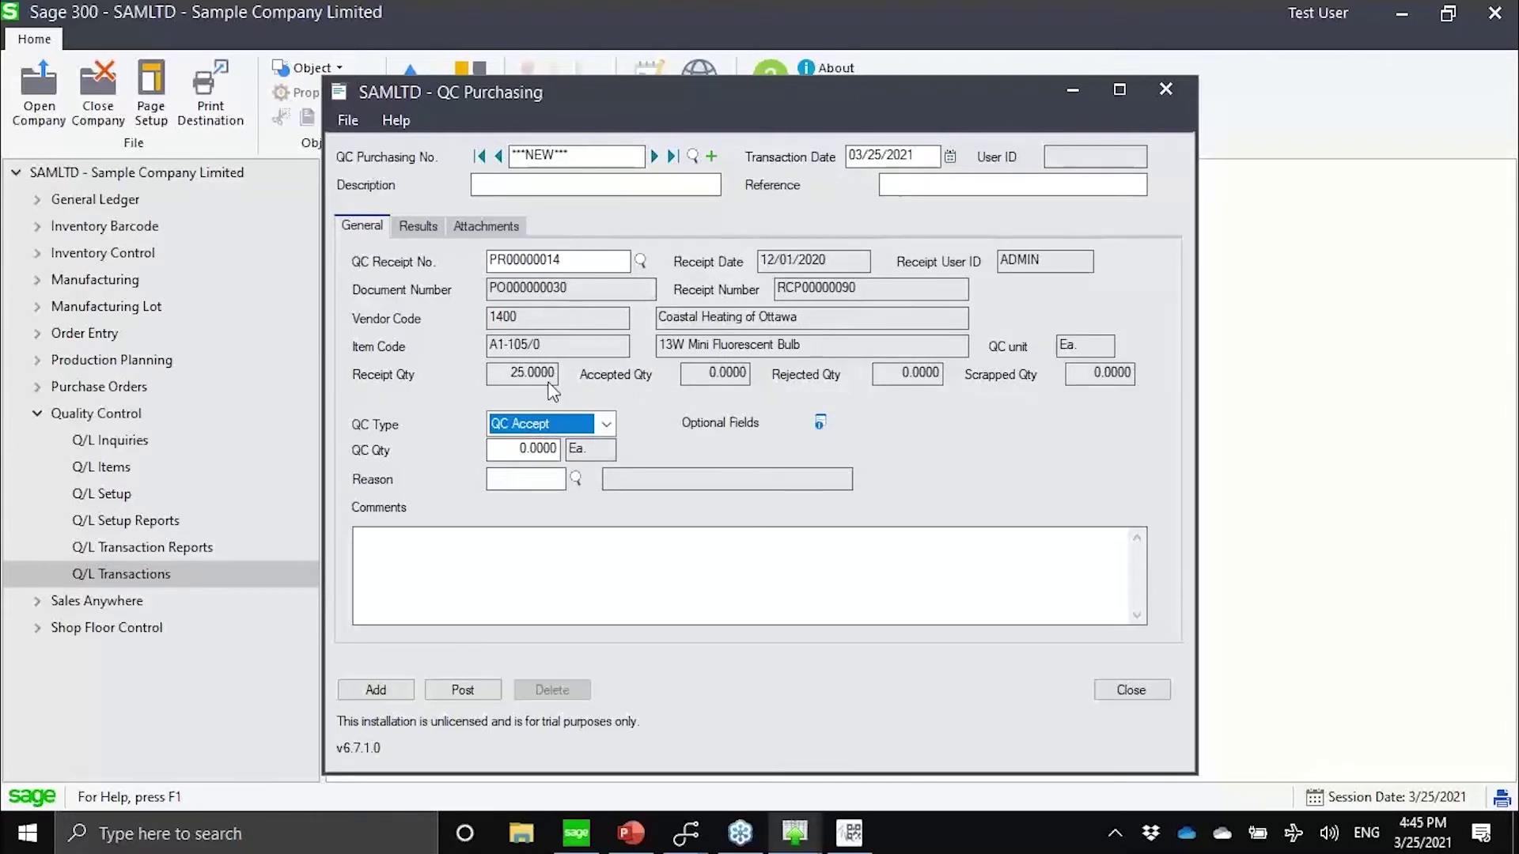
- Set the QC type to QC Accept with a QC quantity of 15
left_click(607, 425)
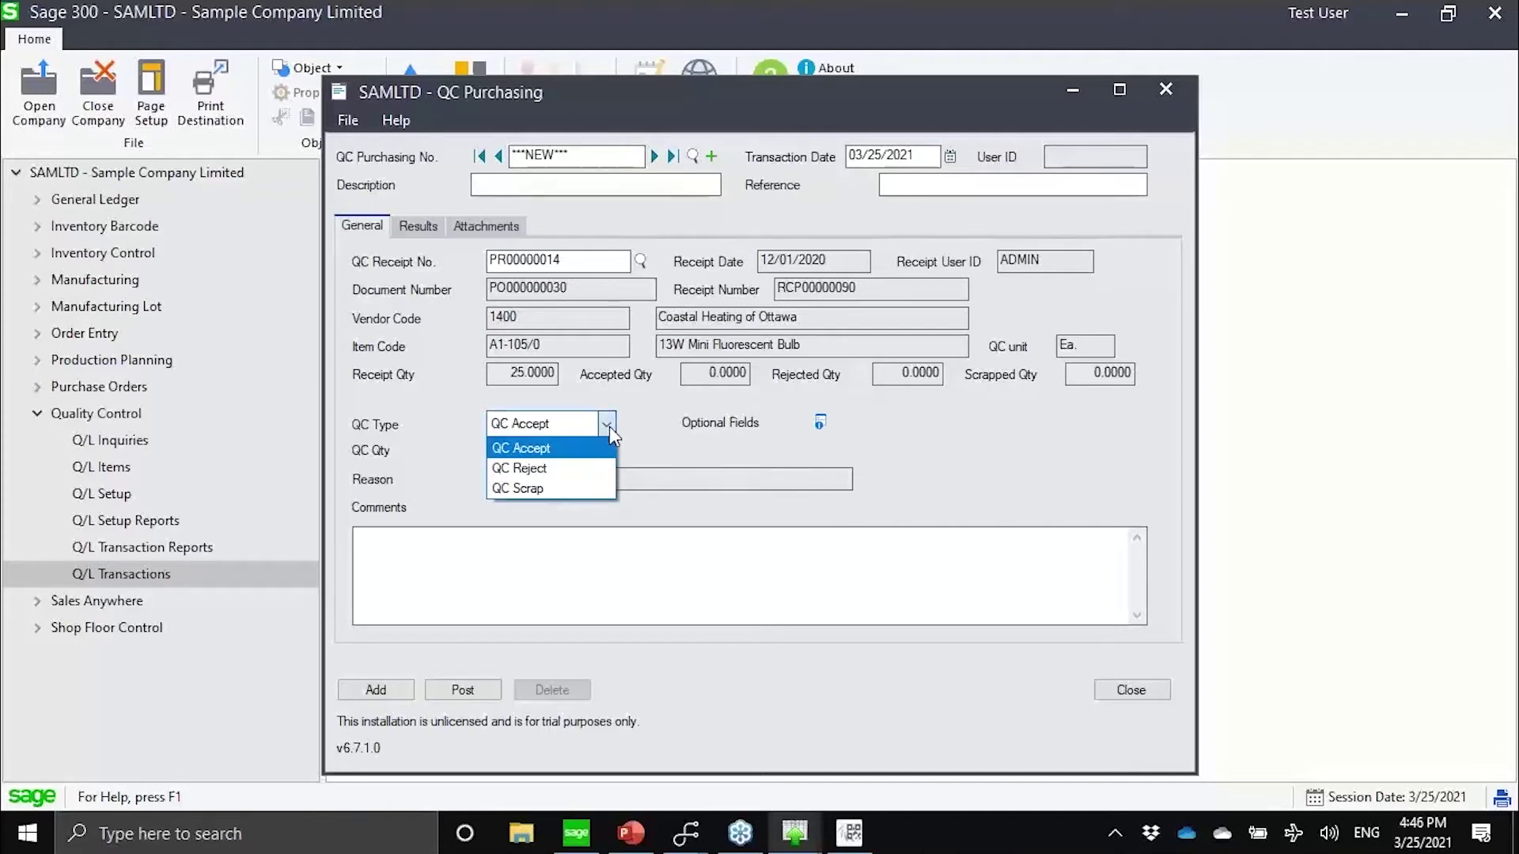
left_click(573, 451)
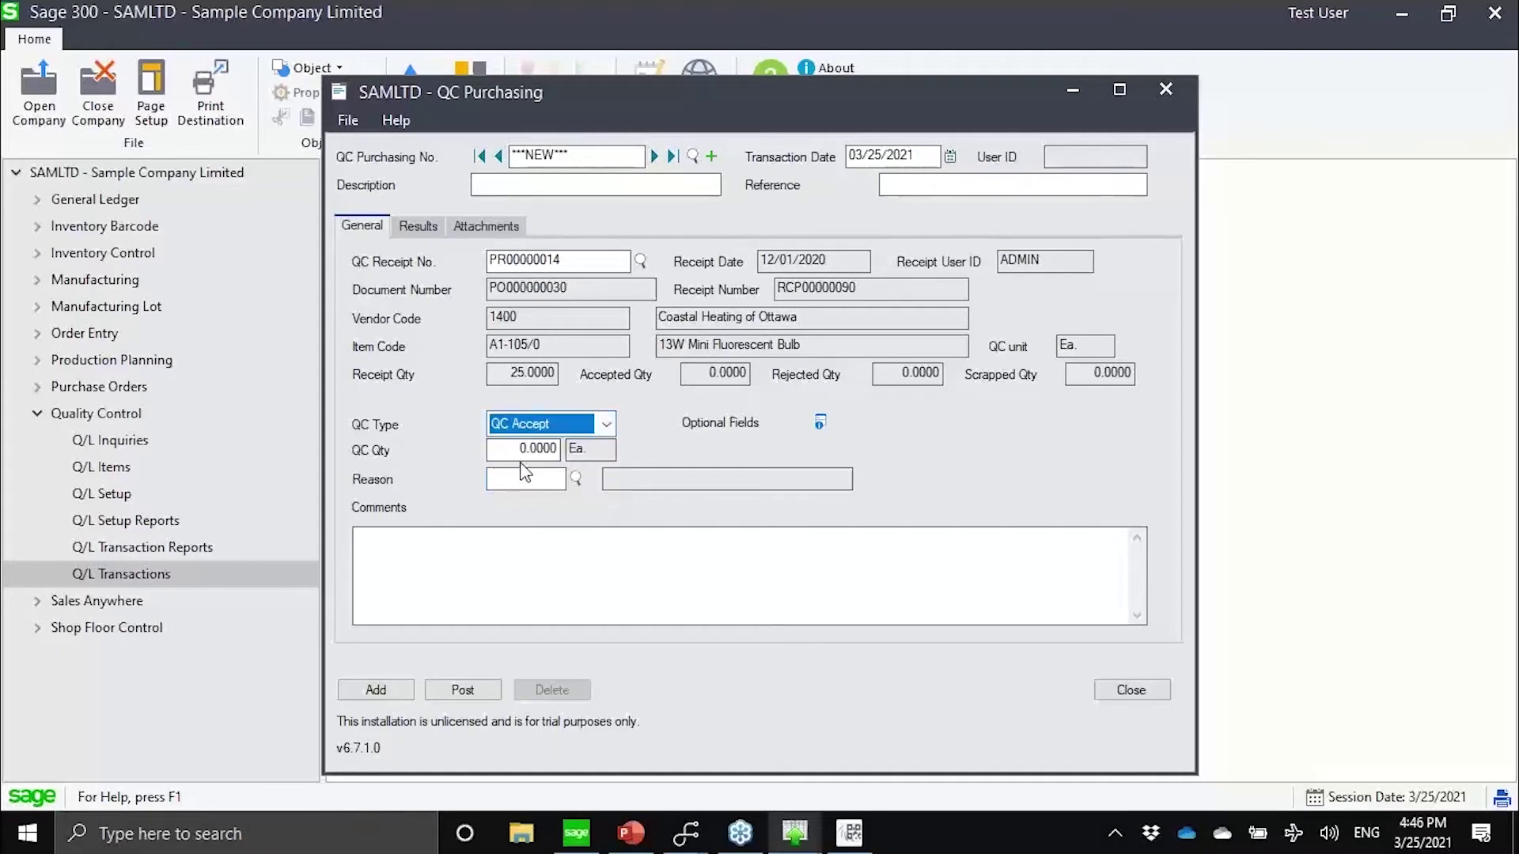
key("Tab")
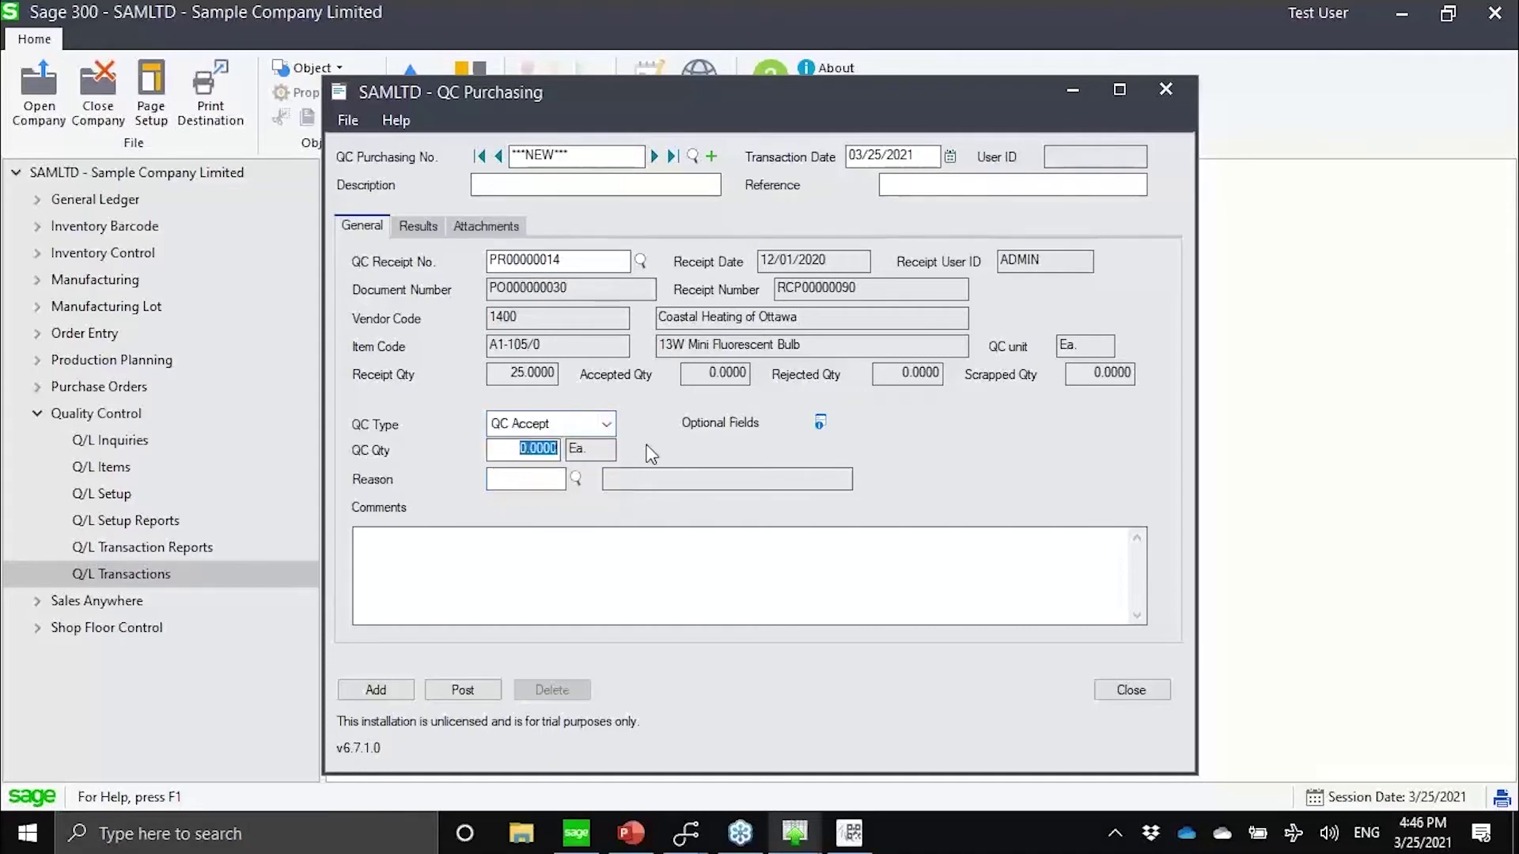
type("15")
- Record the actual QC results as A for Test Result 1 and 1 for Test Result 2
left_click(417, 227)
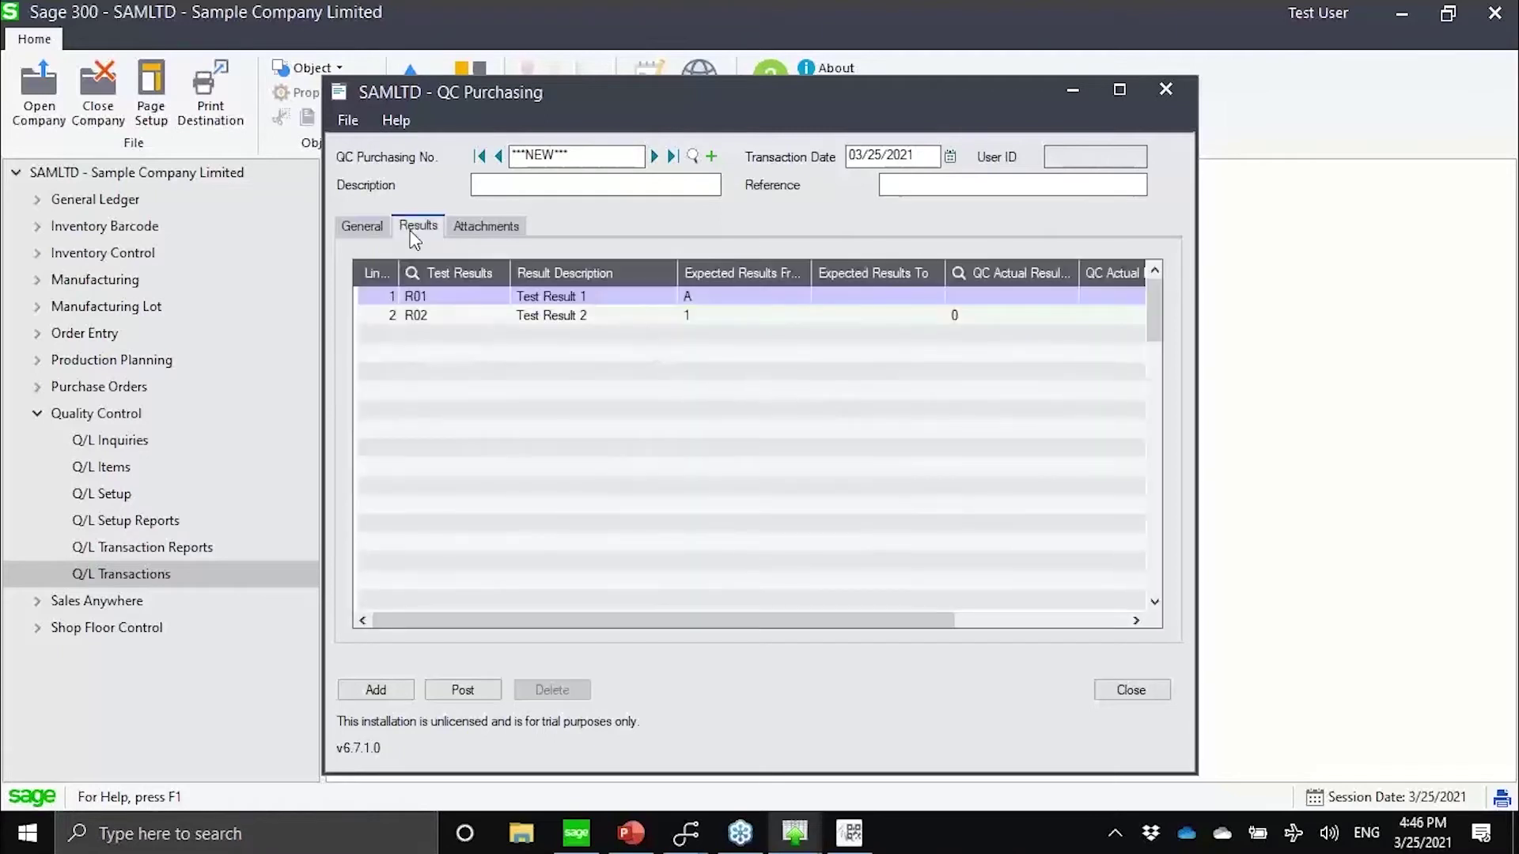
left_click(971, 293)
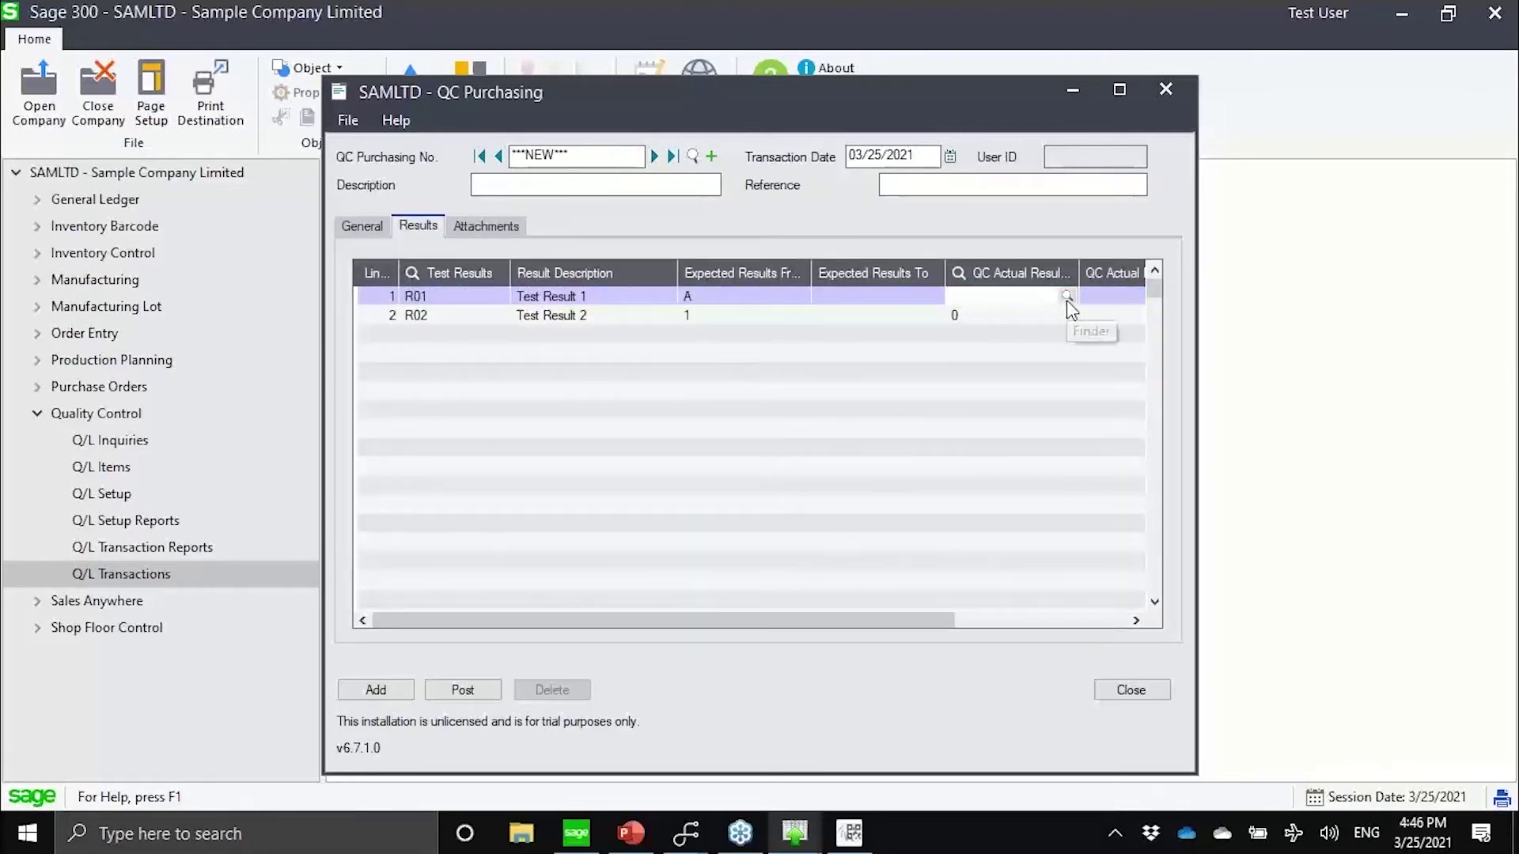
left_click(1066, 300)
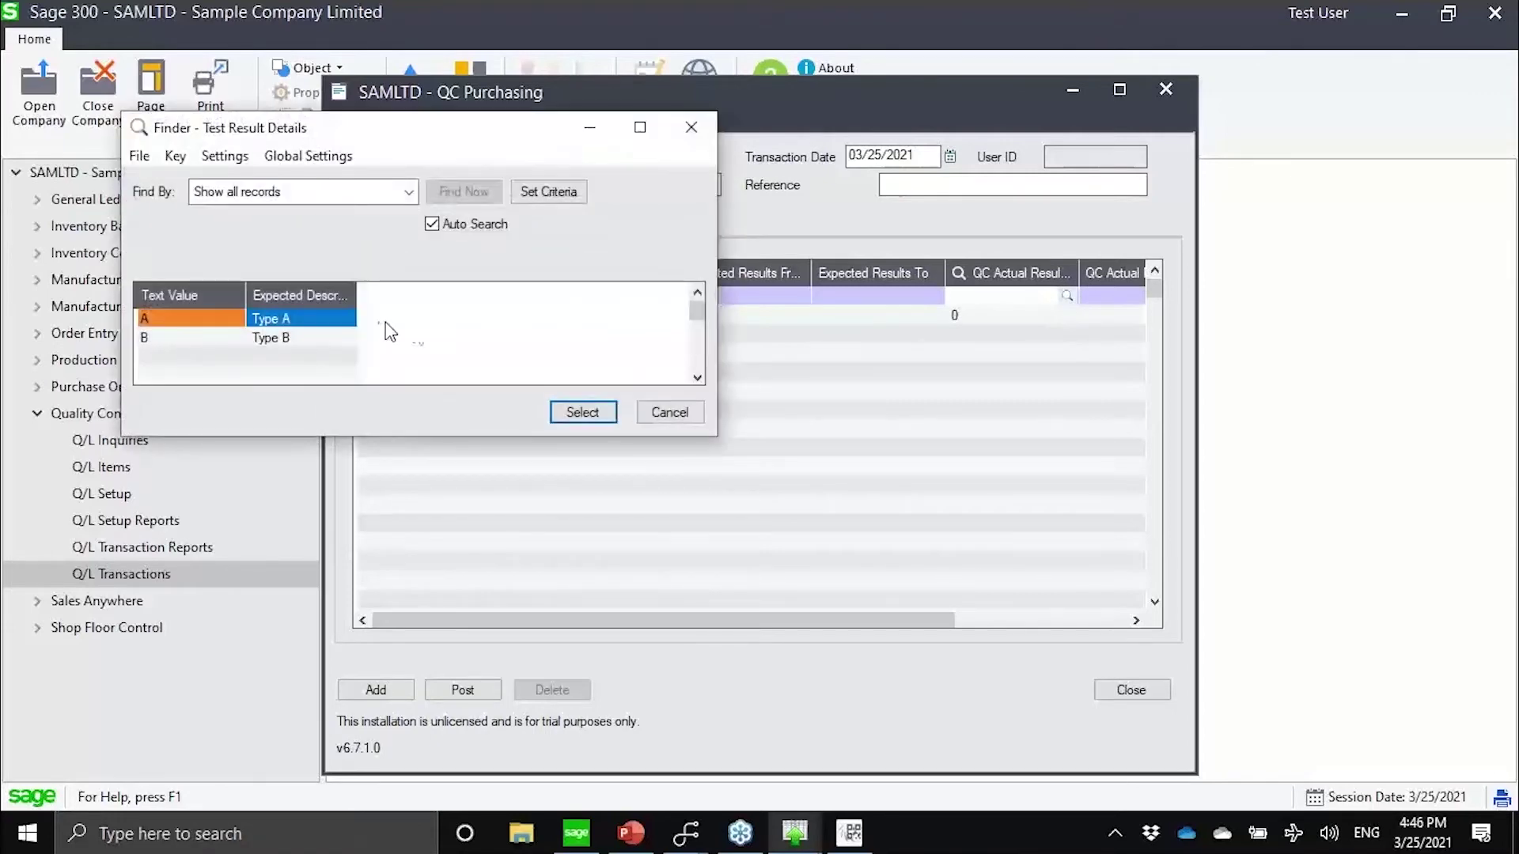
double_click(337, 320)
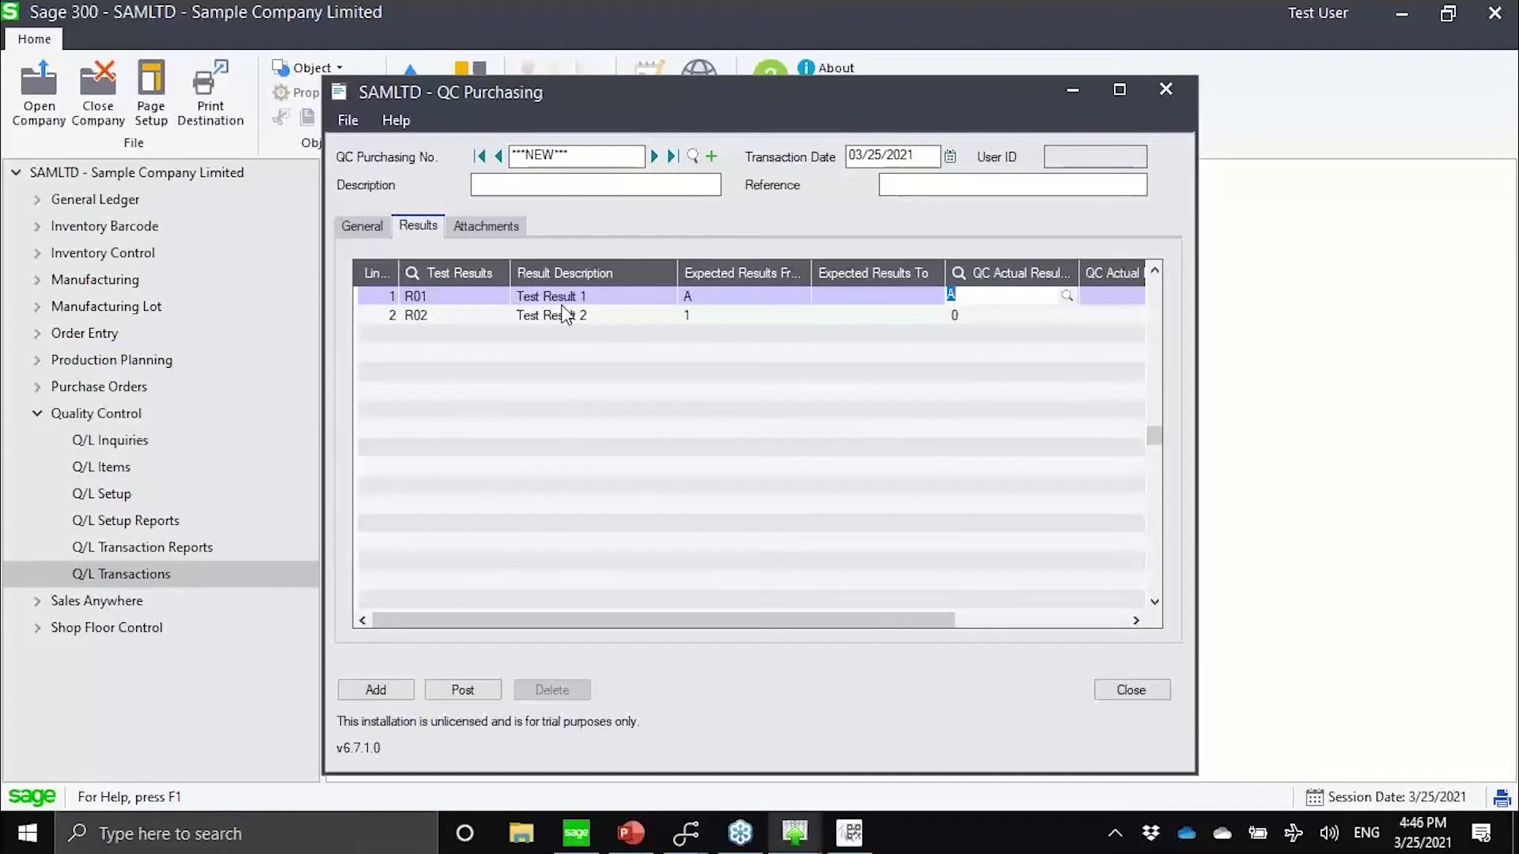
left_click(566, 315)
left_click(1006, 320)
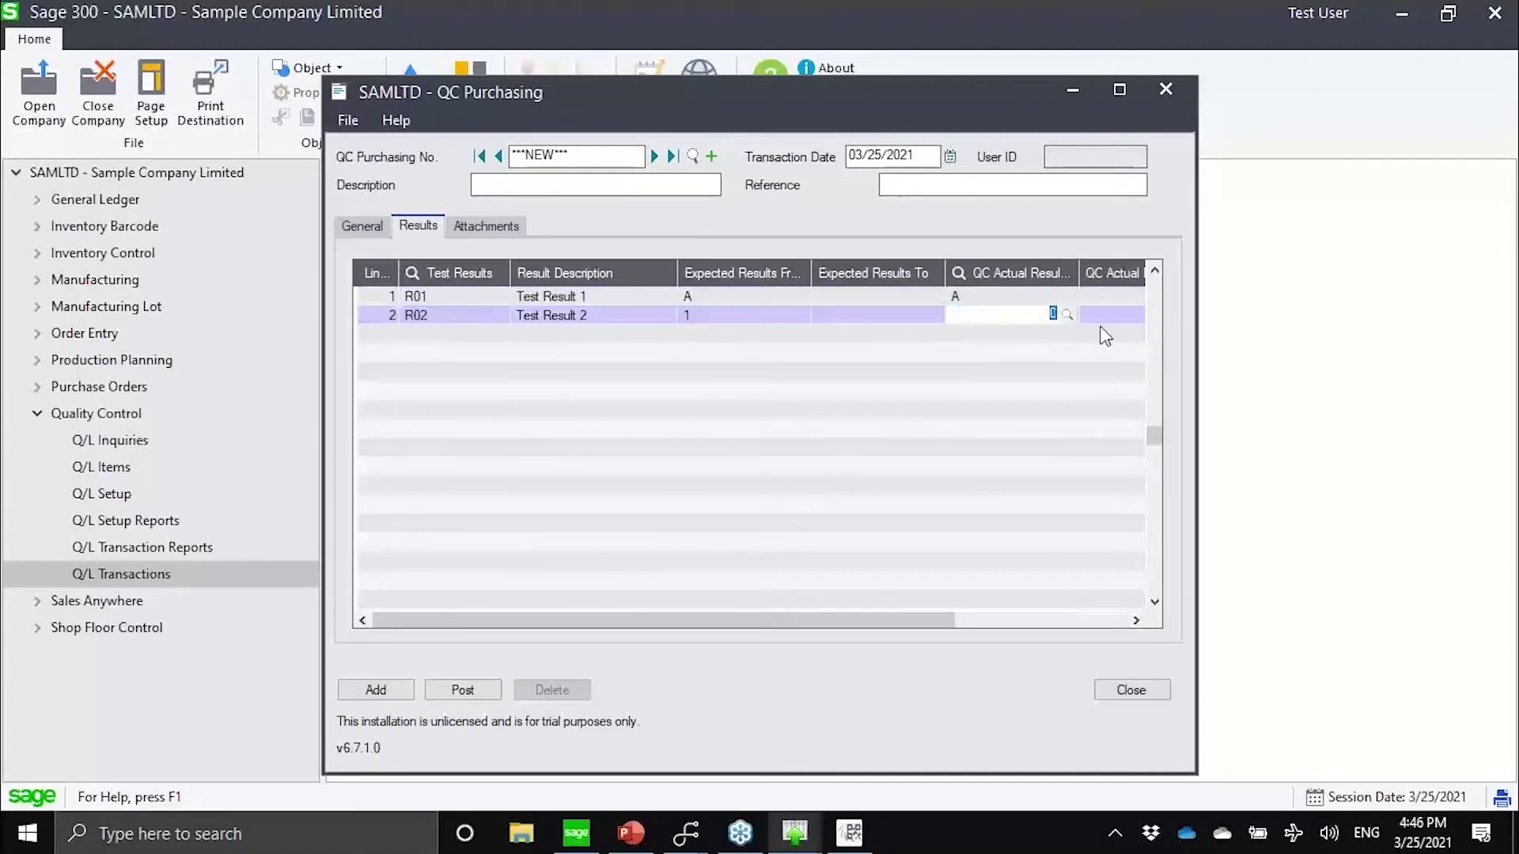
type("1")
key("Return")
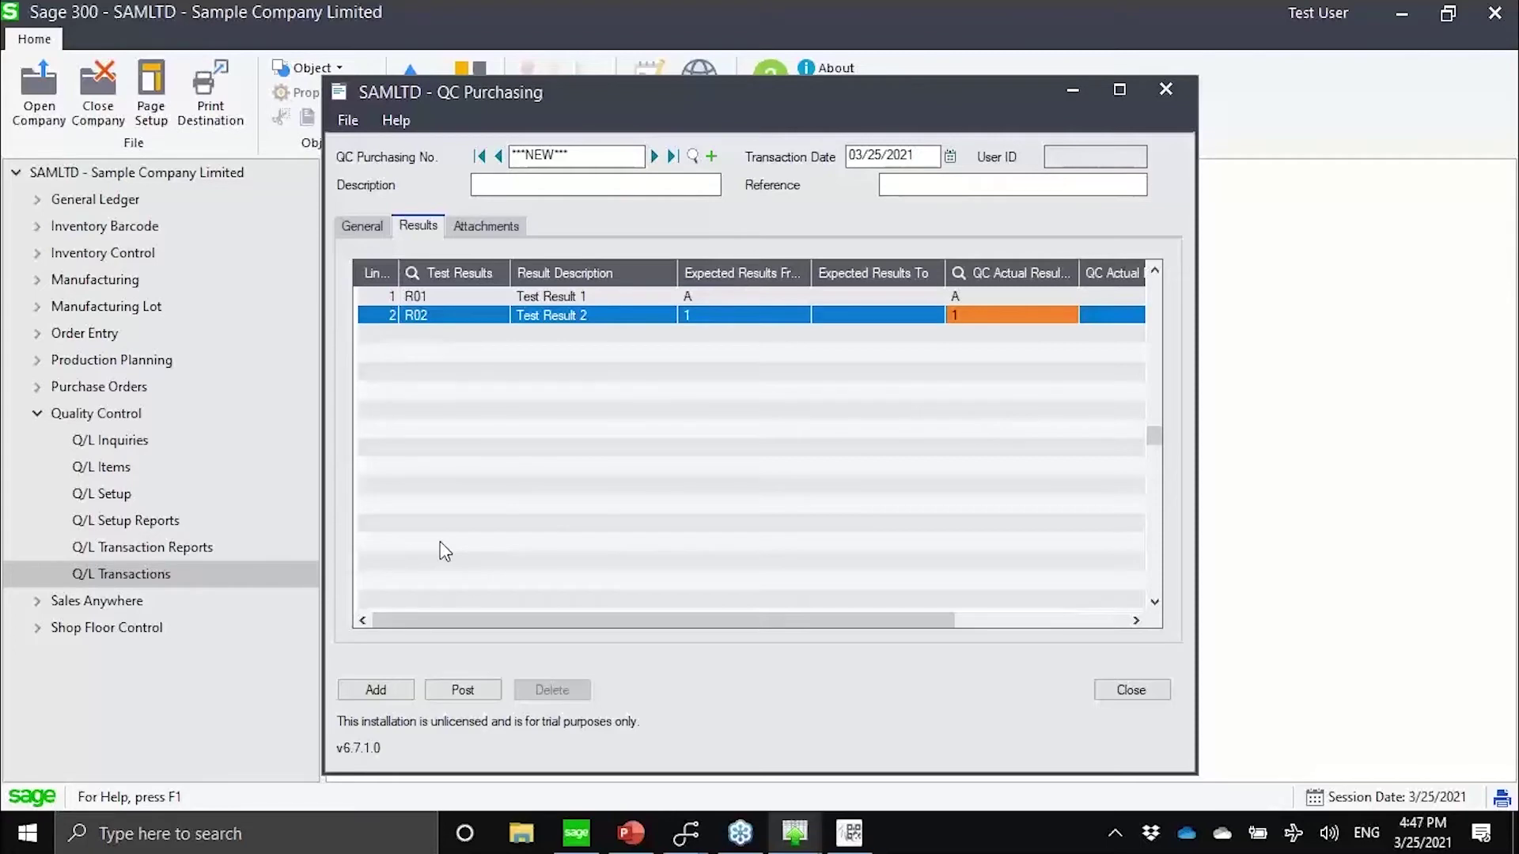
- Check the attachments list, then post the QC purchasing entry and close its form
left_click(489, 228)
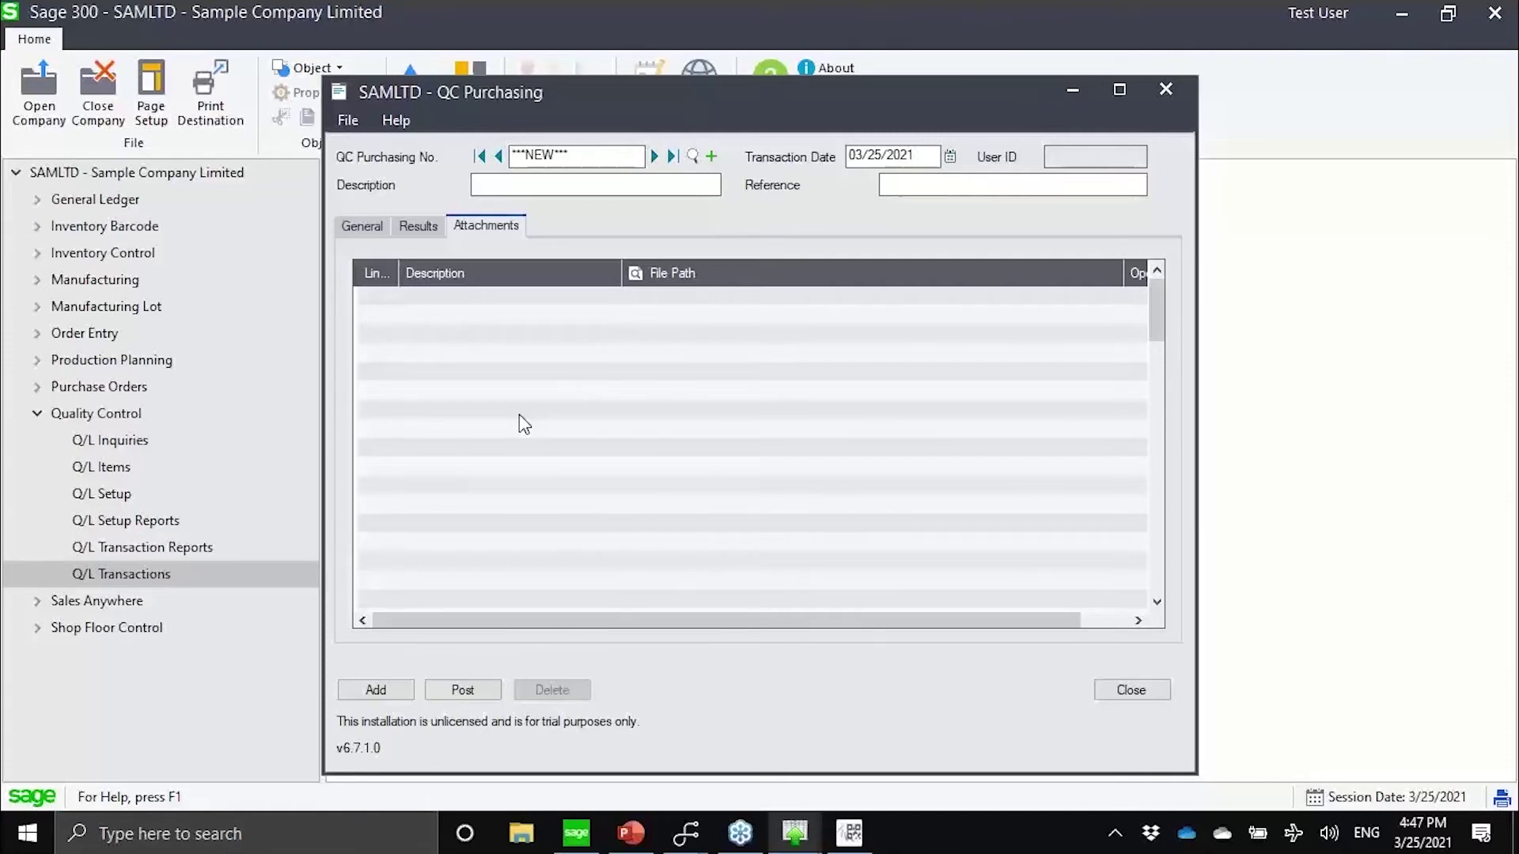
left_click(367, 227)
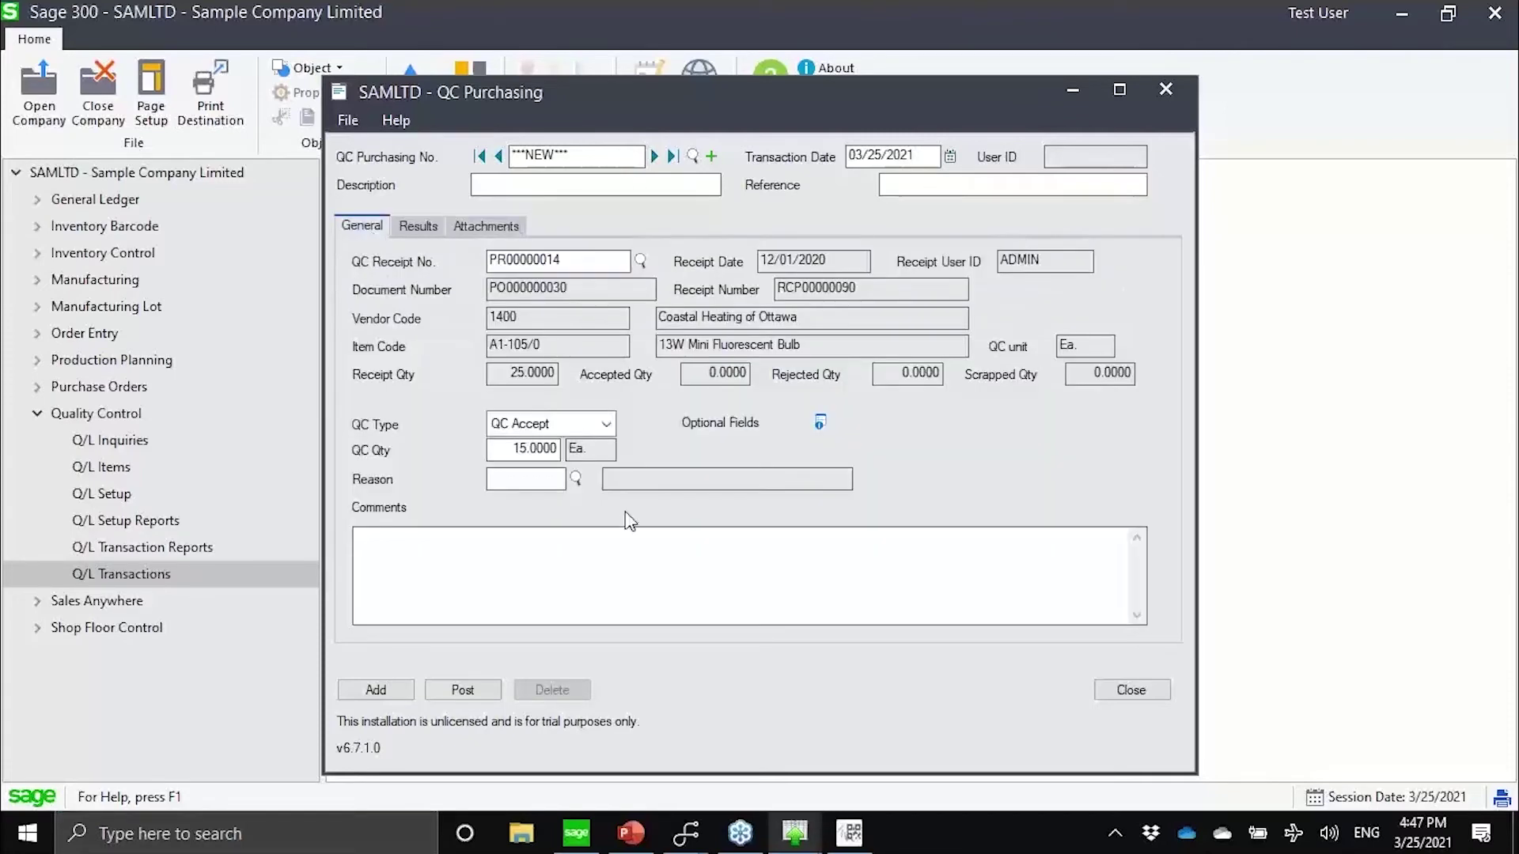
left_click(463, 690)
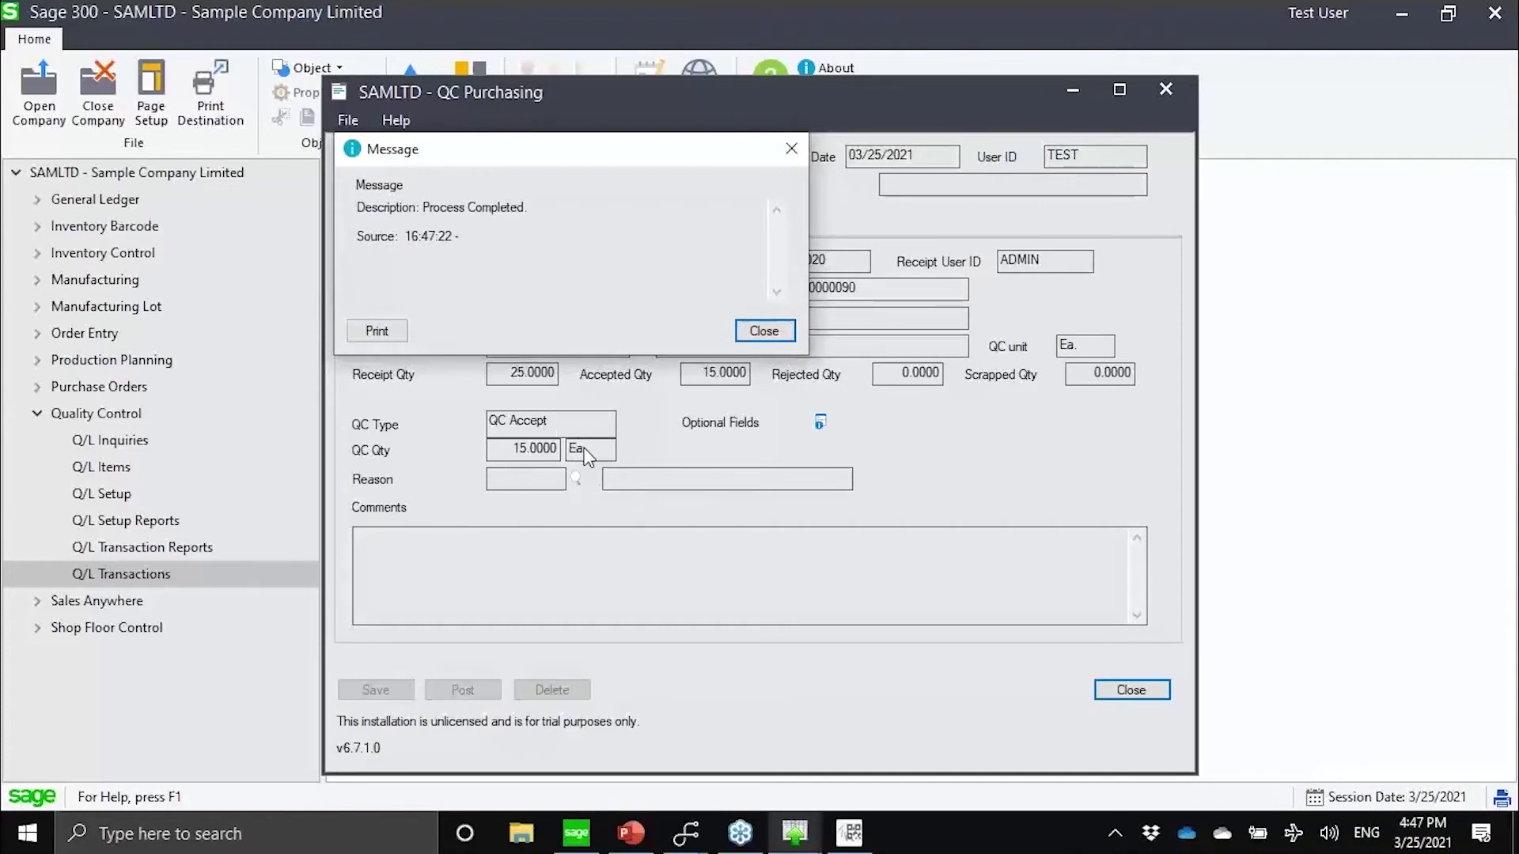
left_click(763, 331)
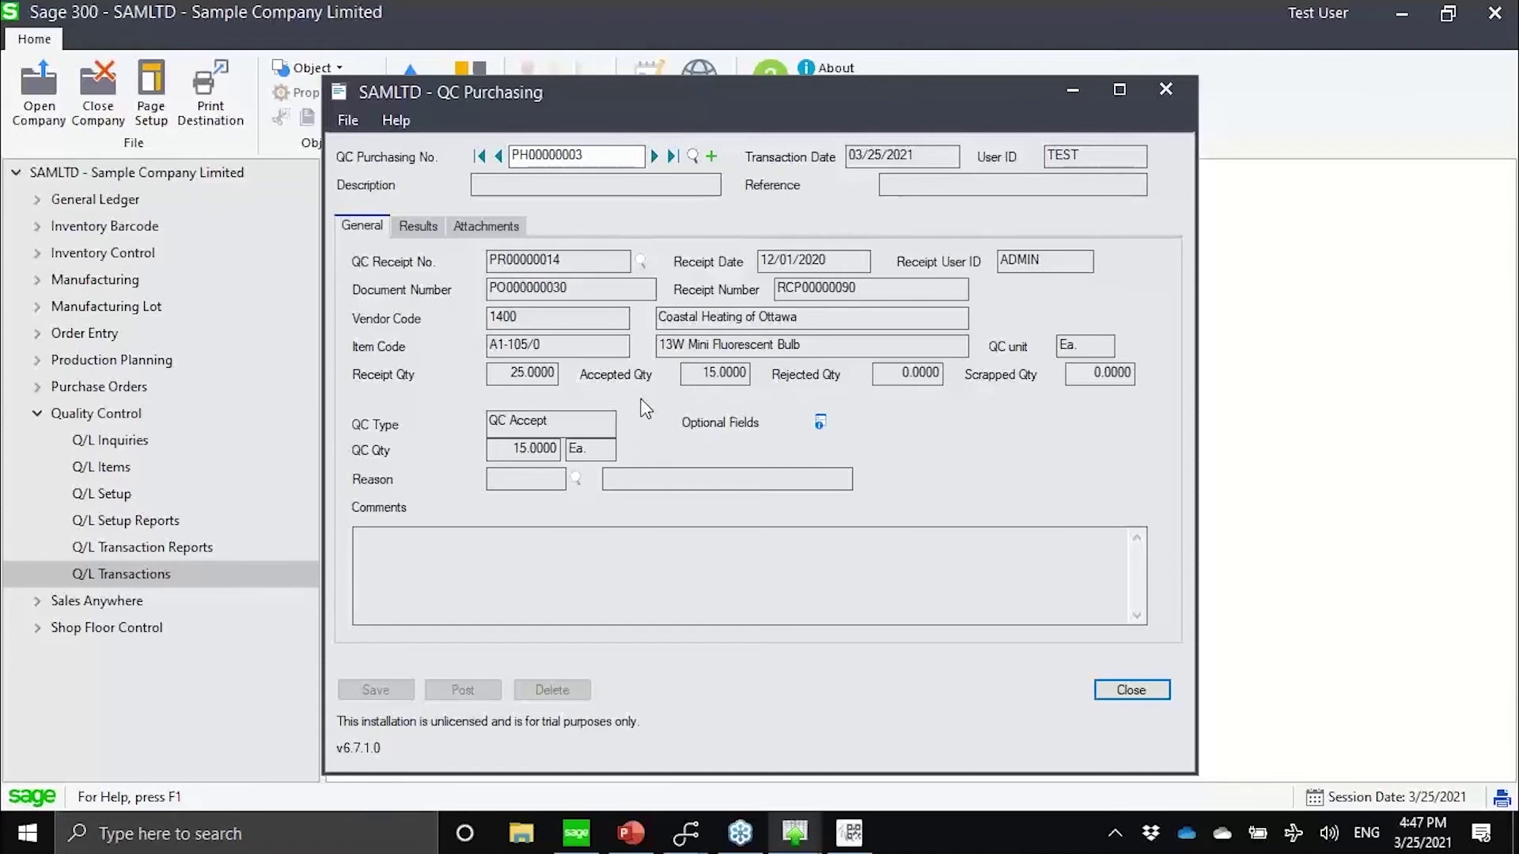
left_click(1129, 690)
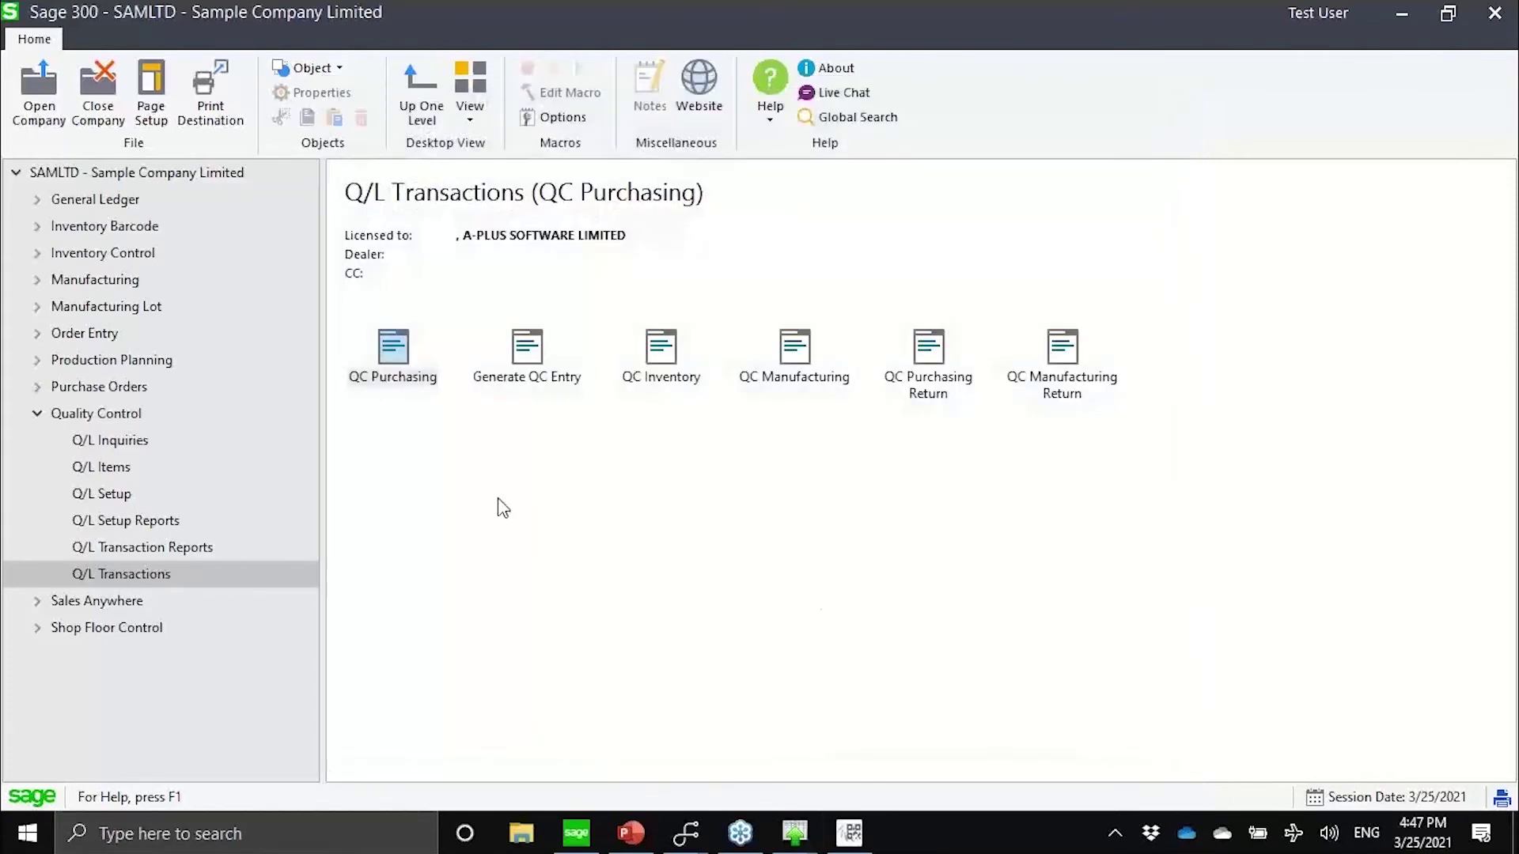
left_click(389, 377)
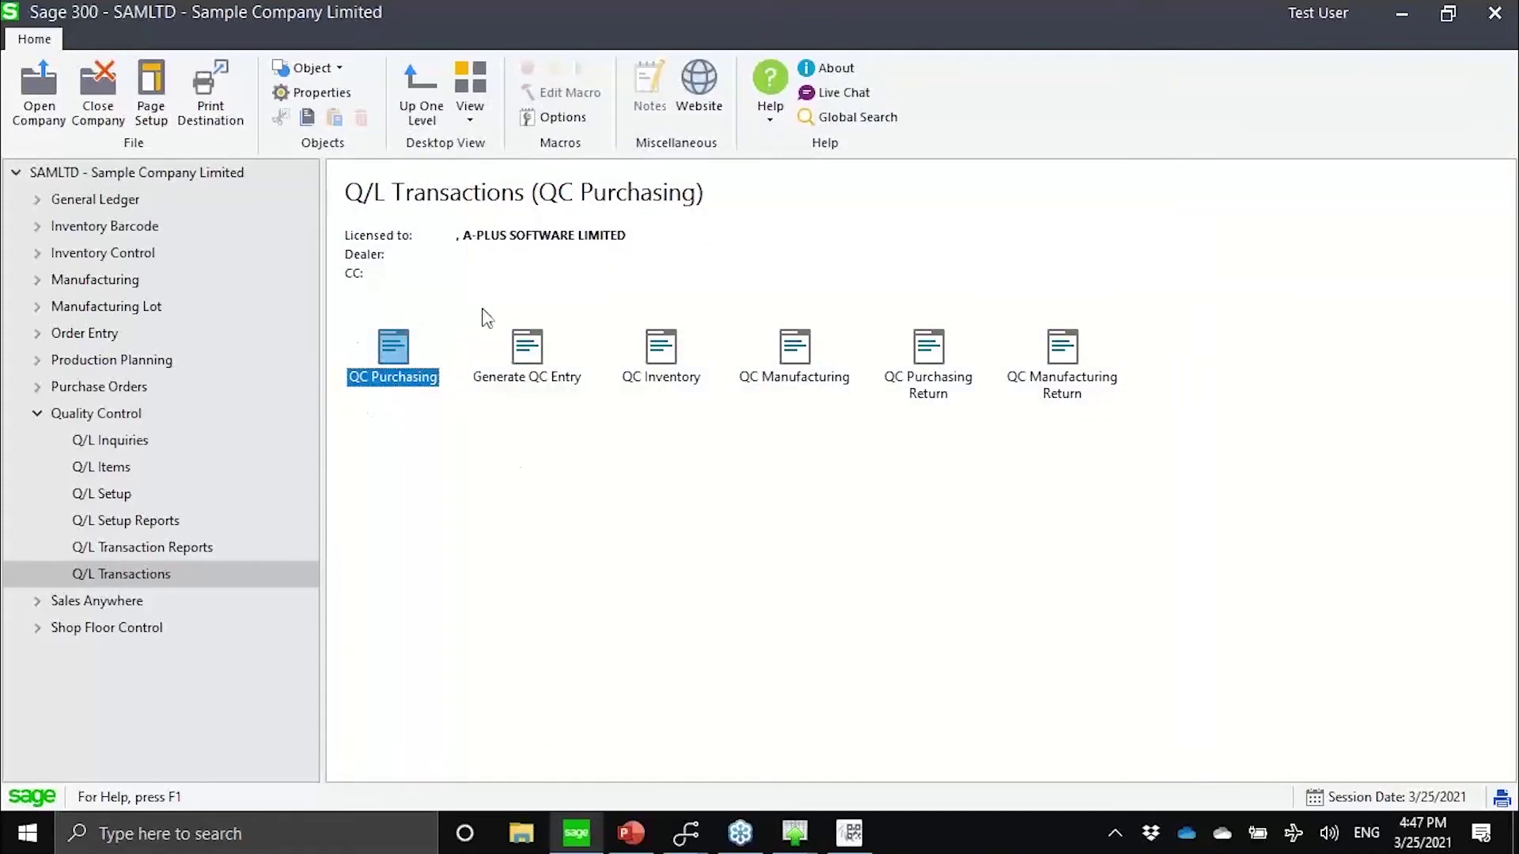
left_click(821, 386)
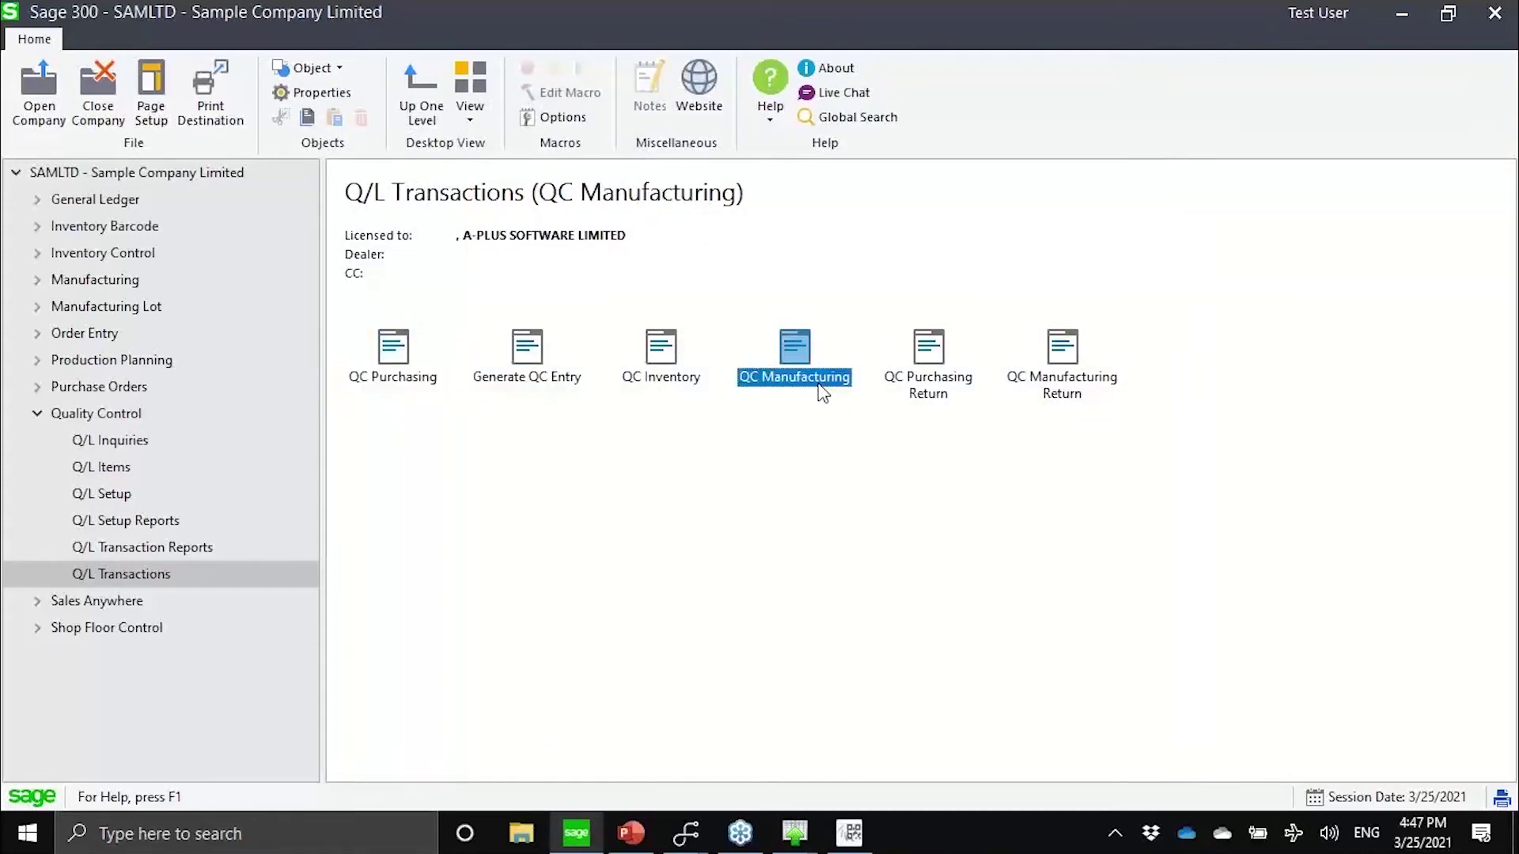
left_click(667, 388)
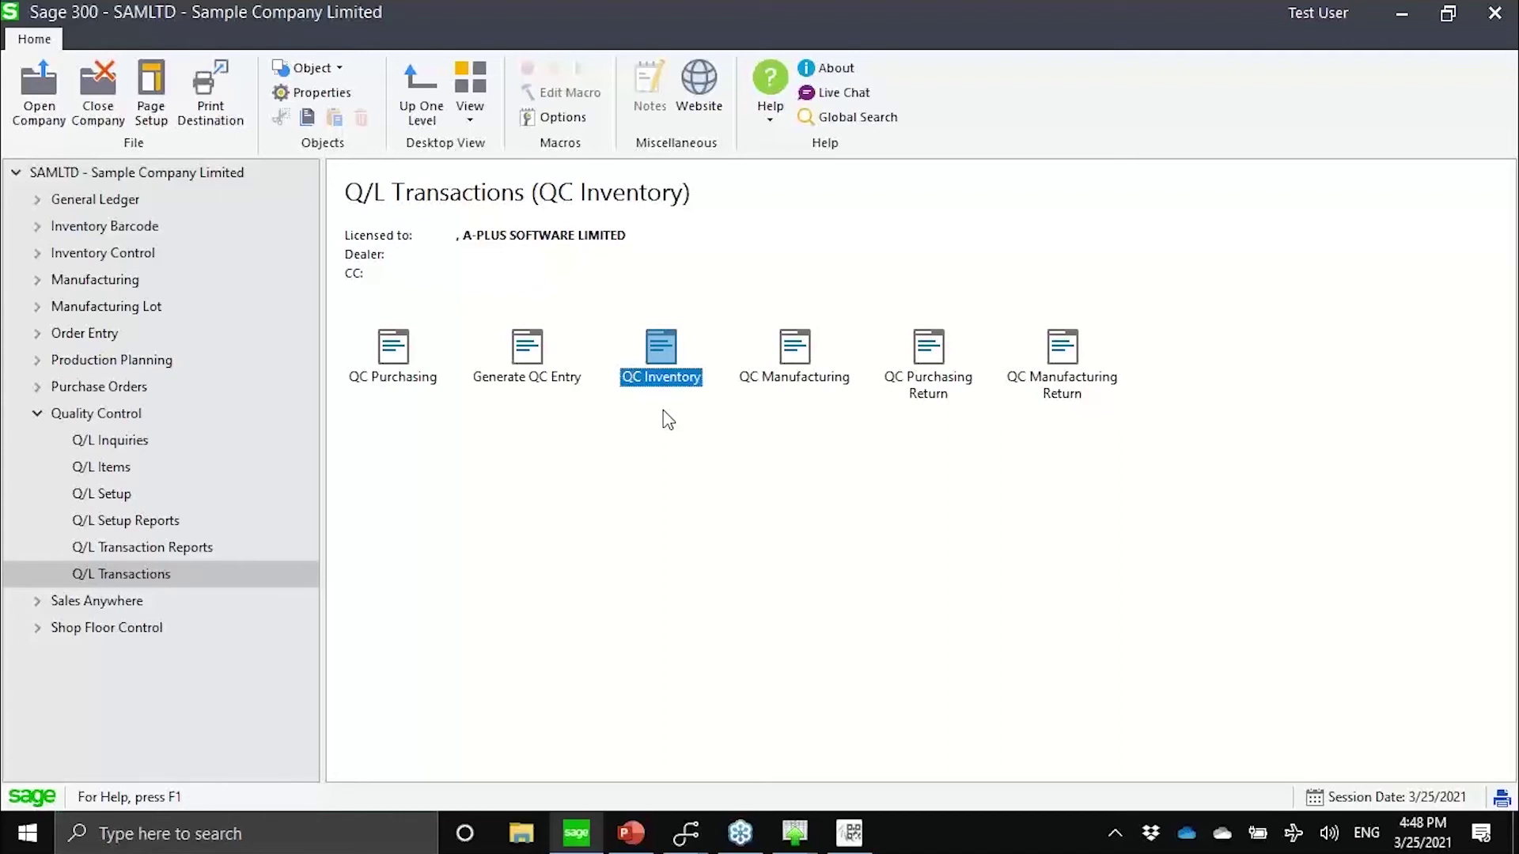
left_click(535, 382)
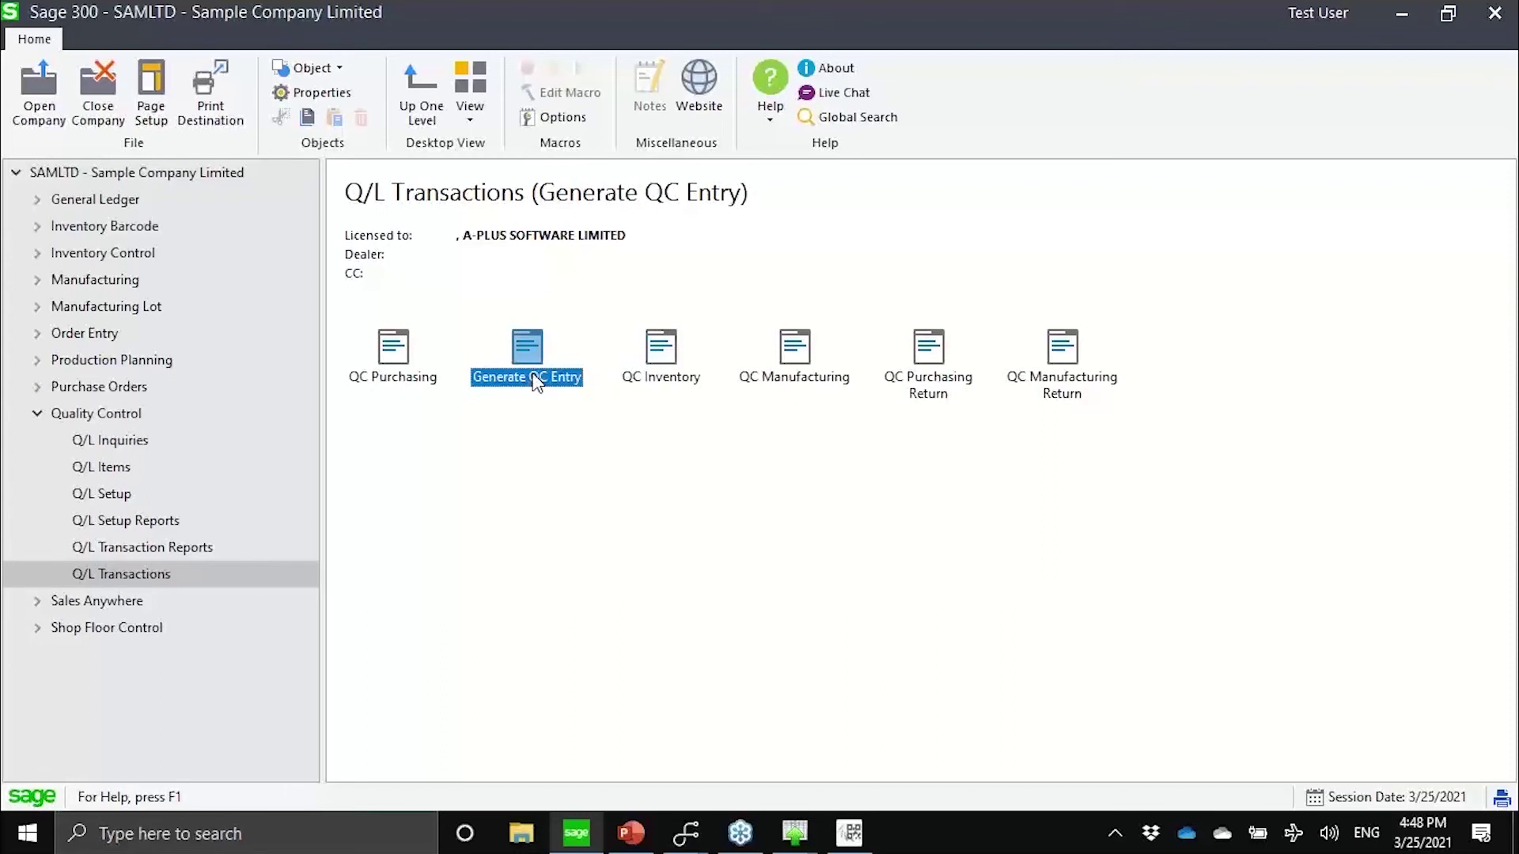
left_click(645, 384)
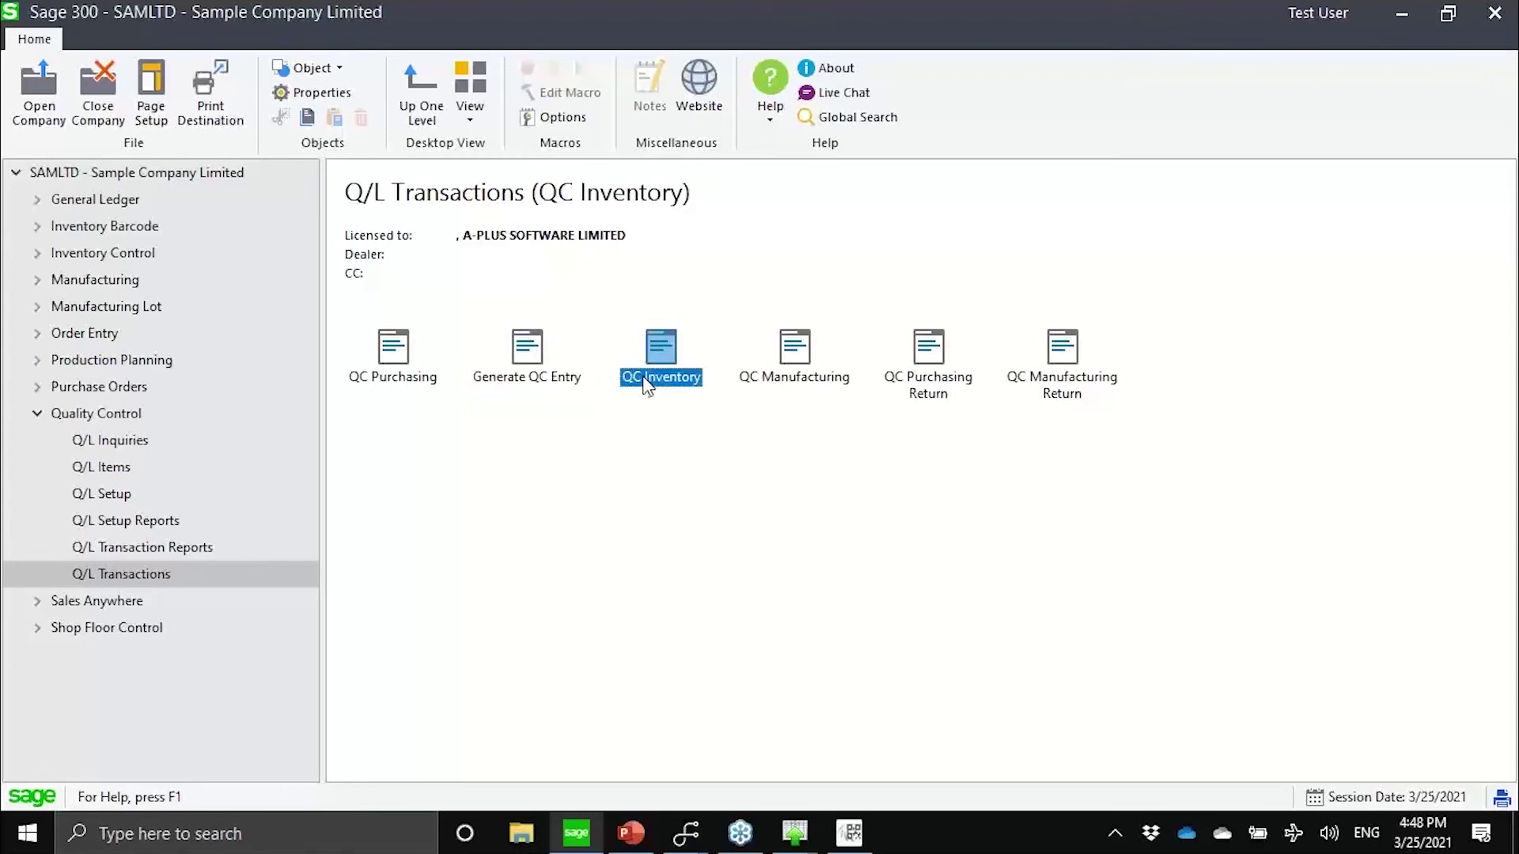
- Open the QC Manufacturing form to examine its entry fields, and close it without adding an entry
left_click(799, 384)
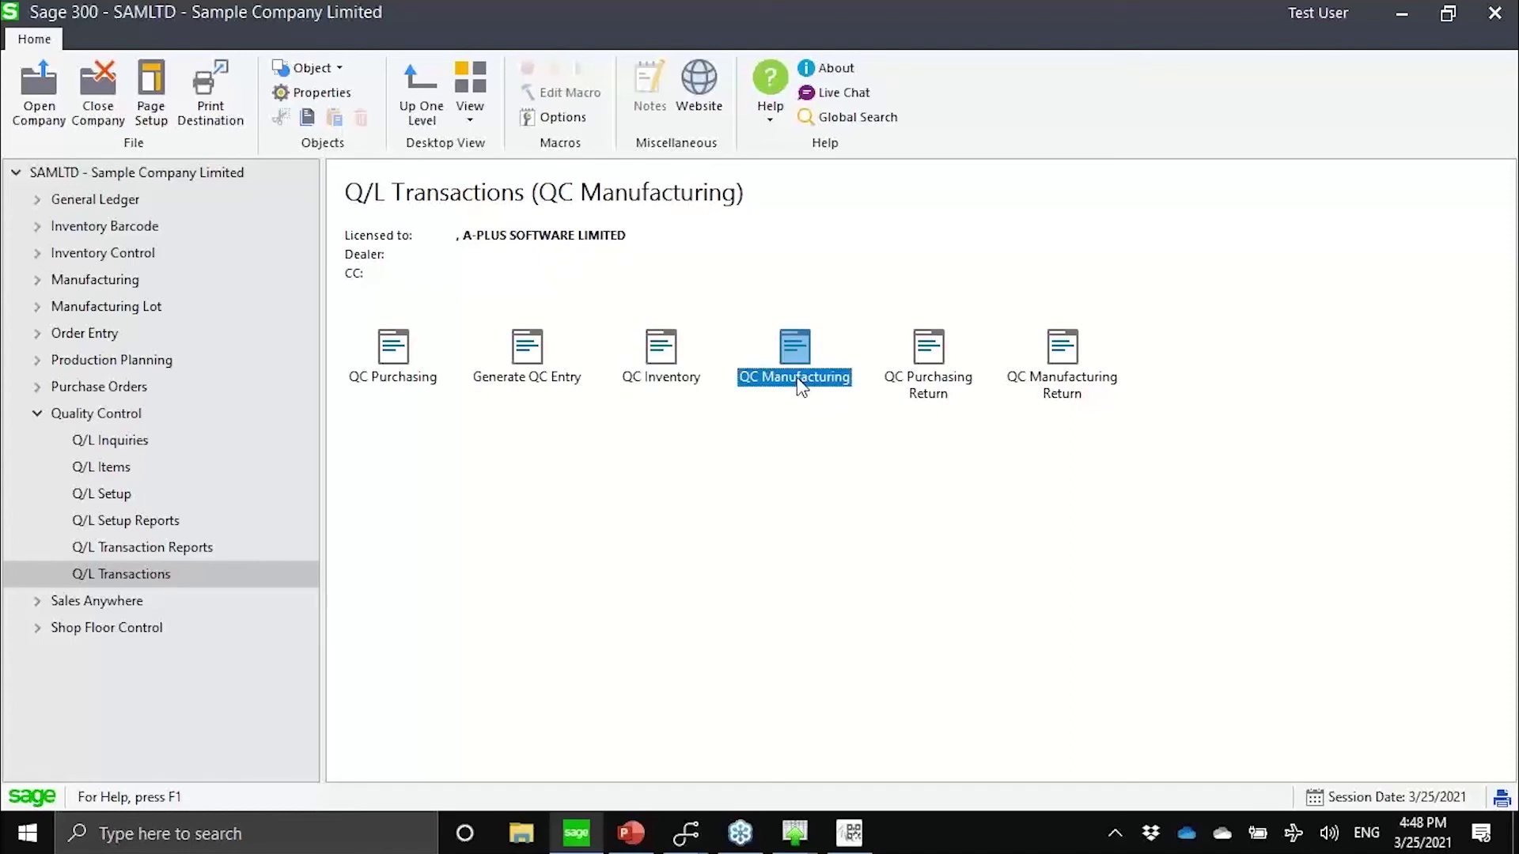
double_click(800, 379)
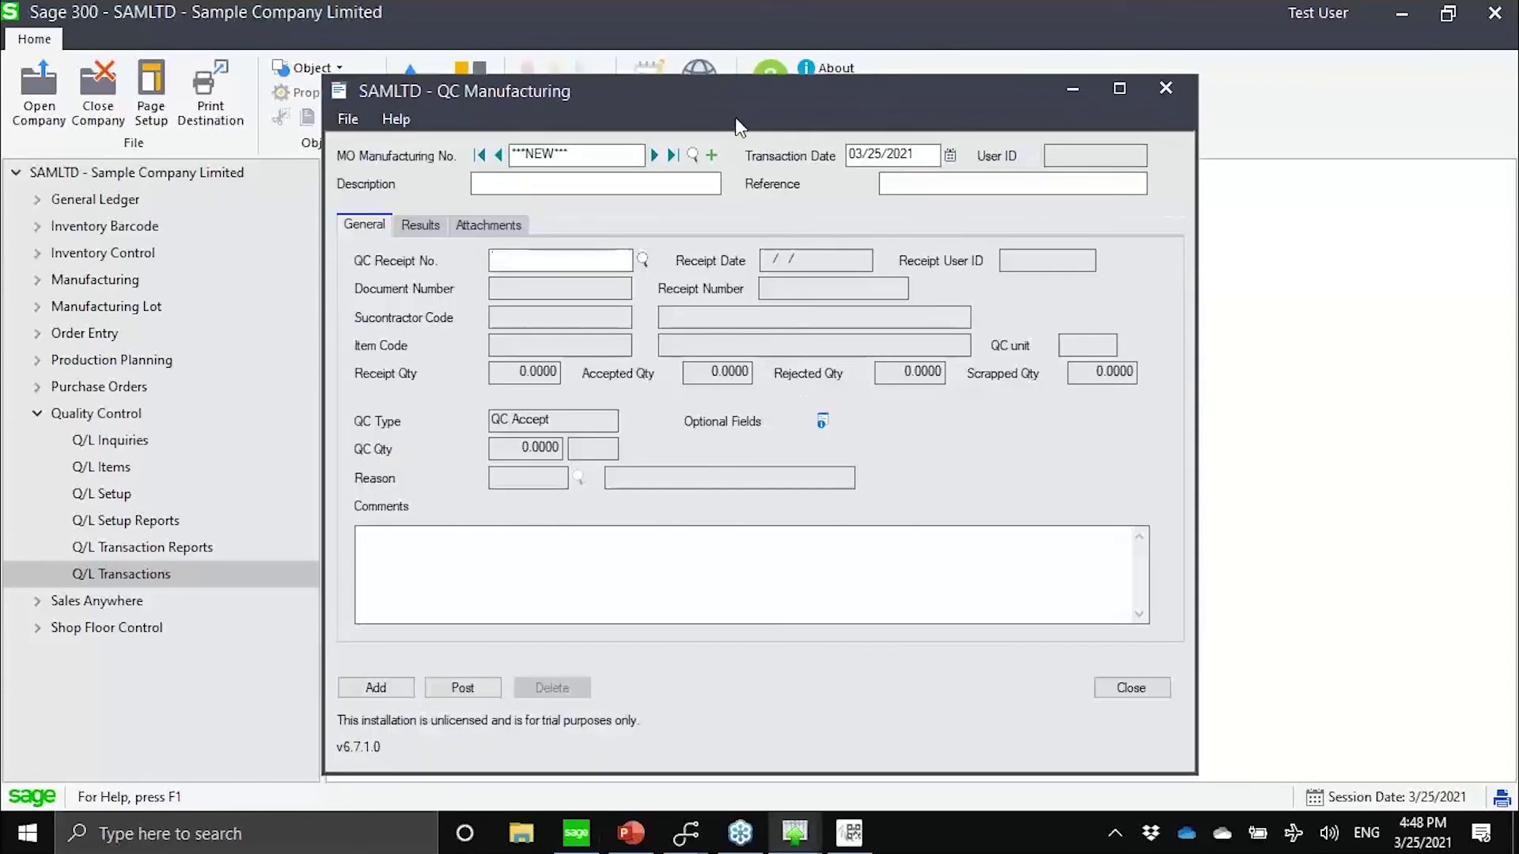
left_click_drag(734, 88, 541, 91)
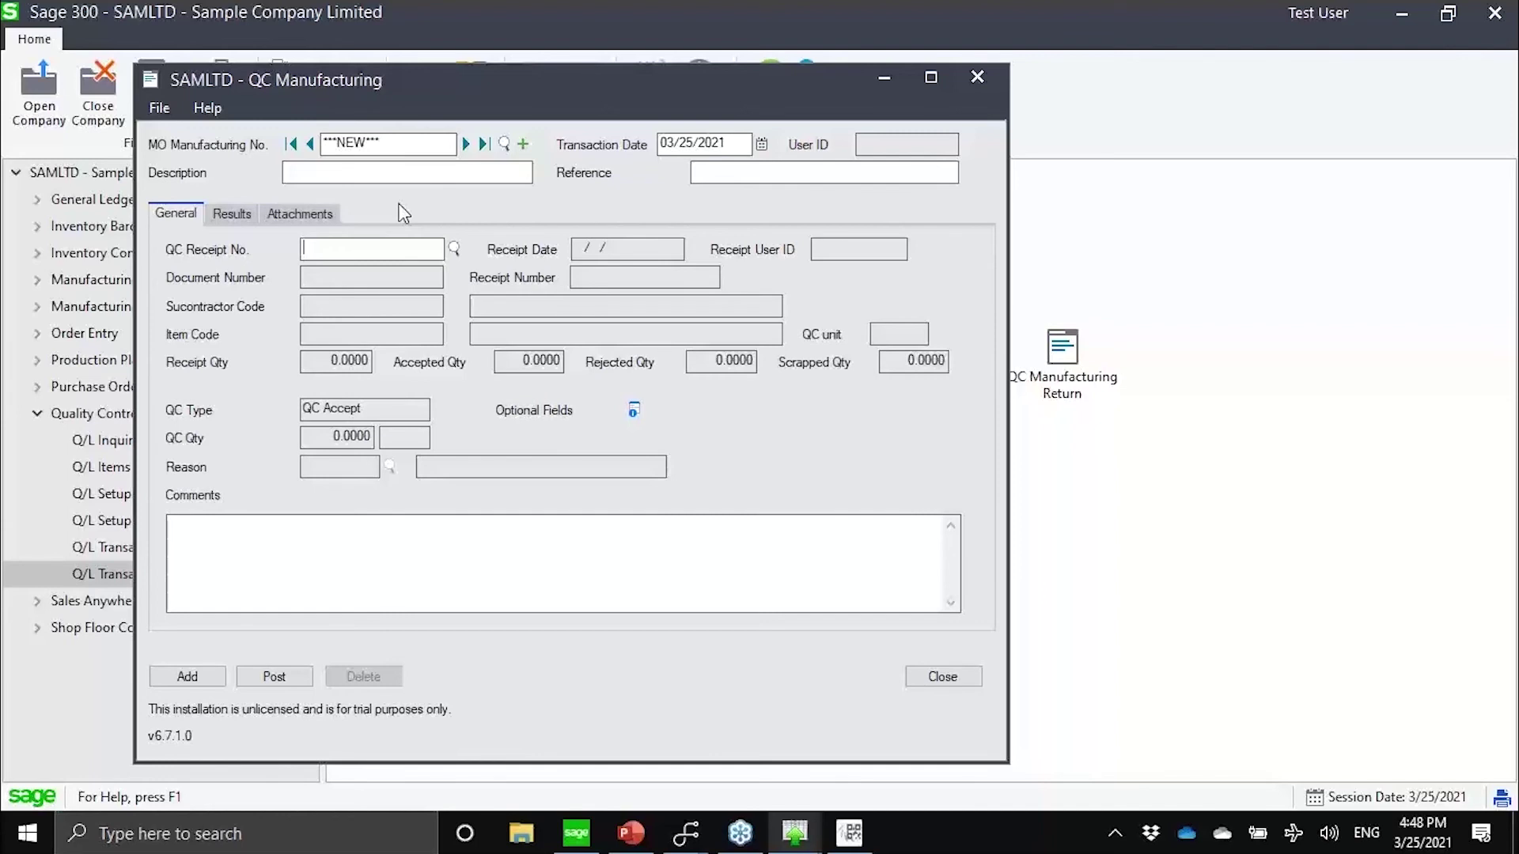
left_click(977, 76)
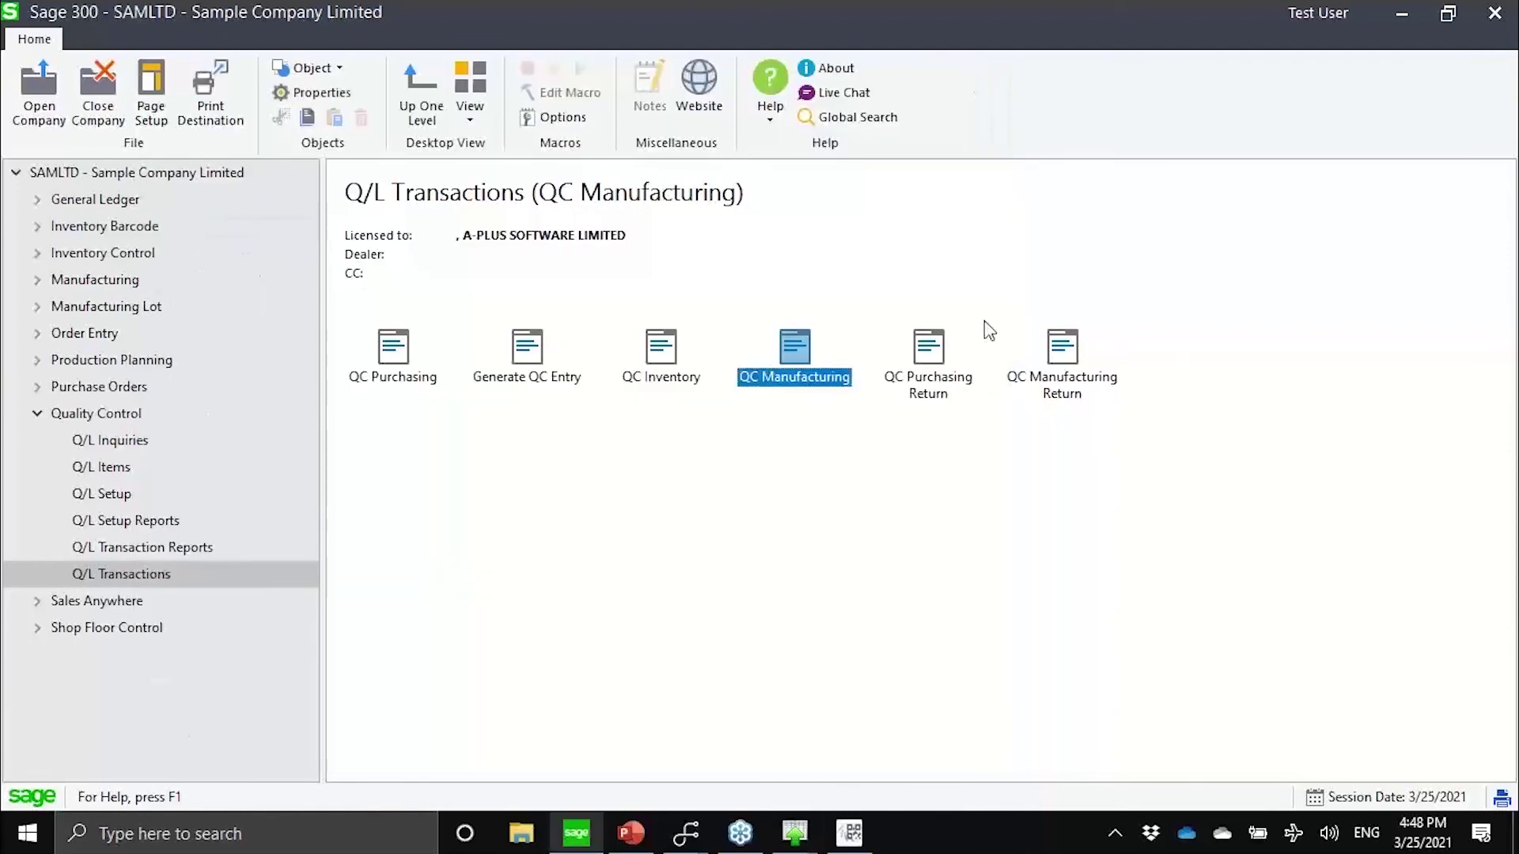
left_click(953, 393)
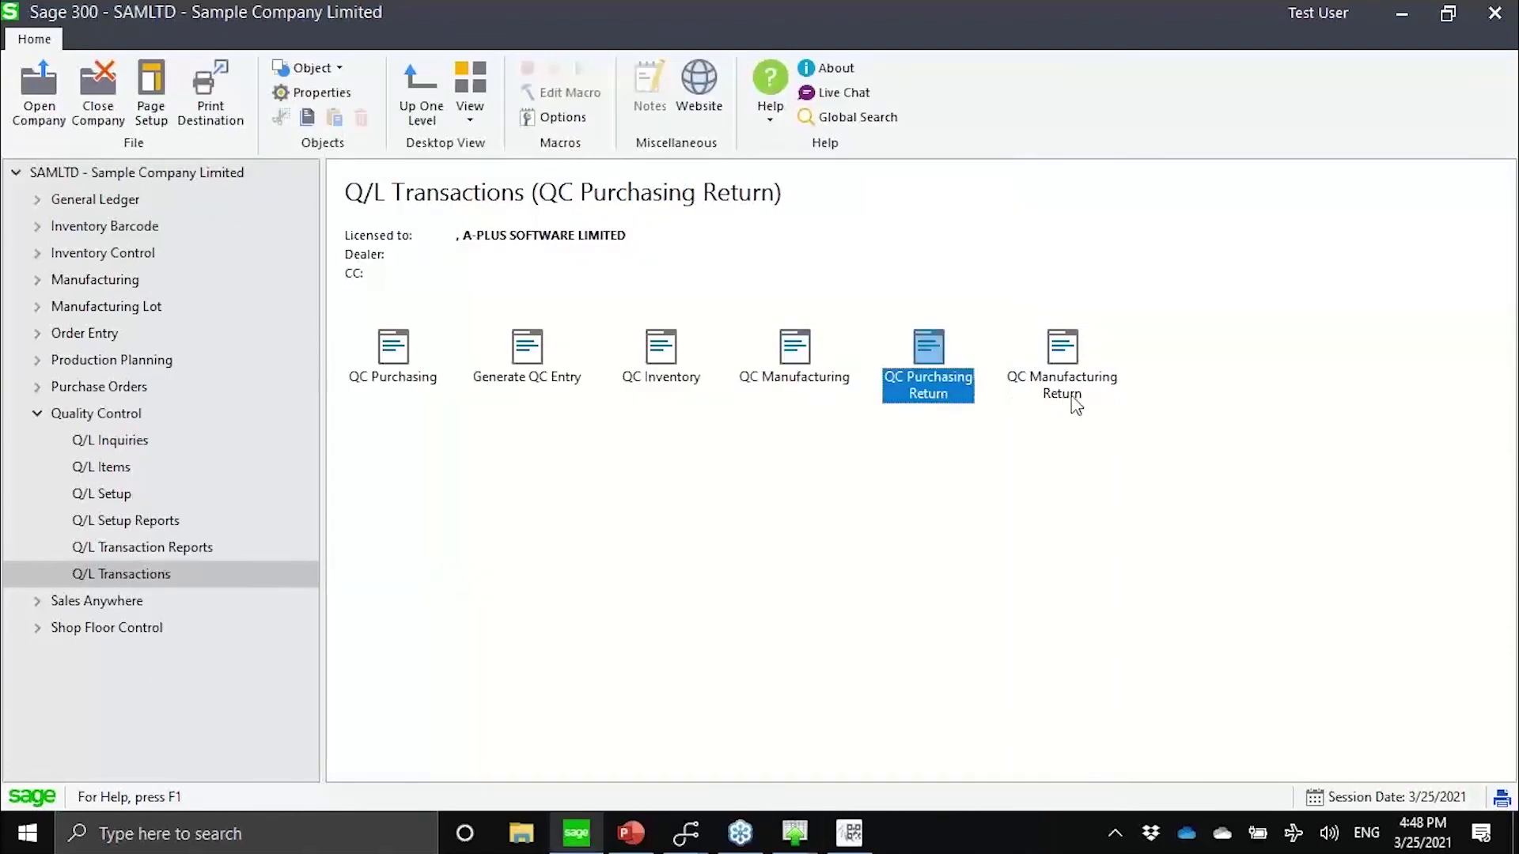
left_click(1060, 395)
left_click(959, 393)
left_click(1048, 403)
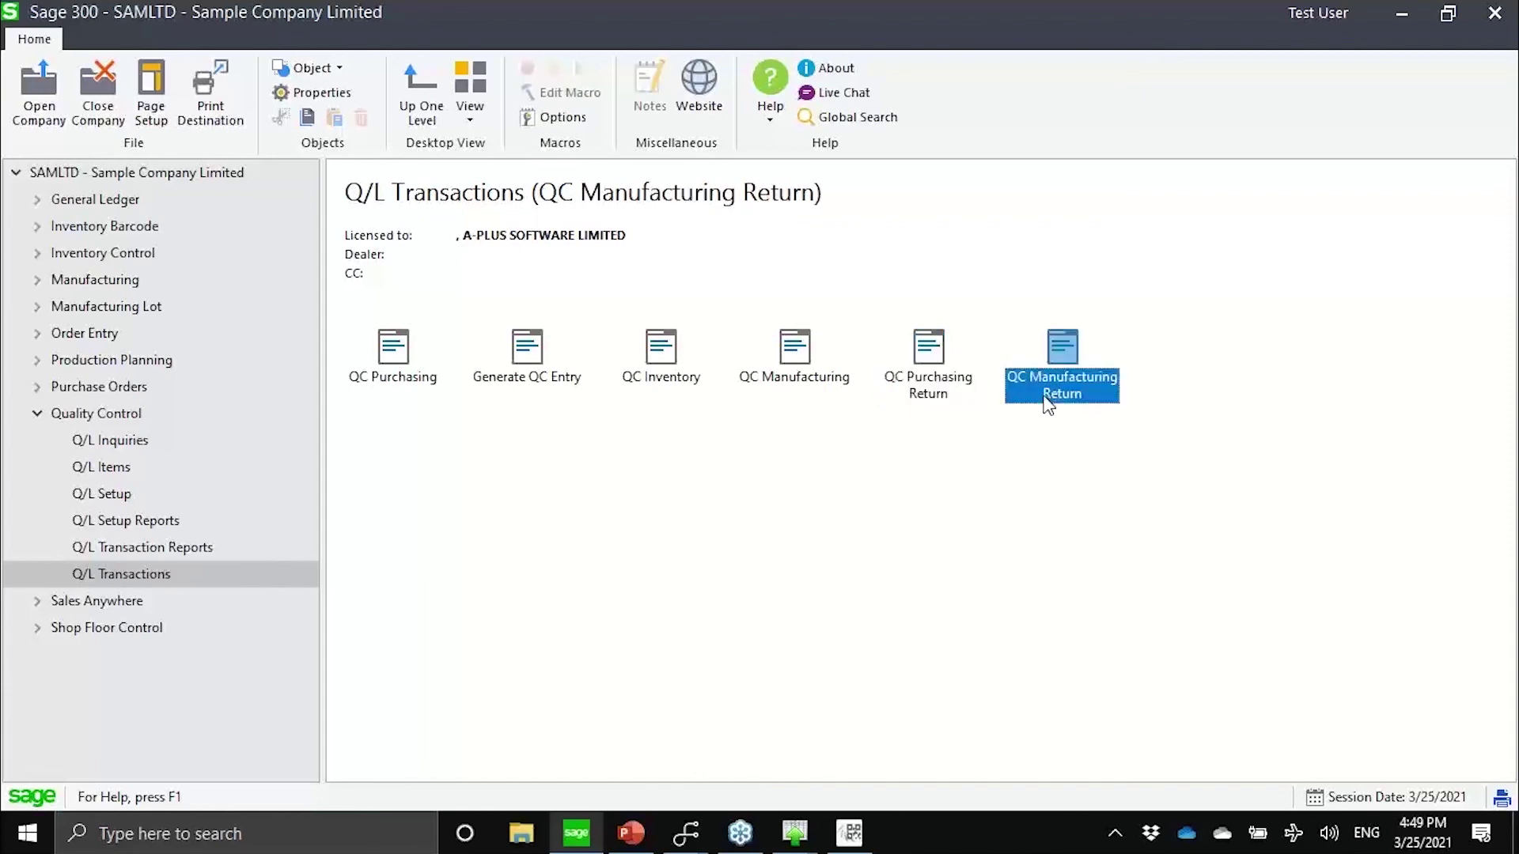